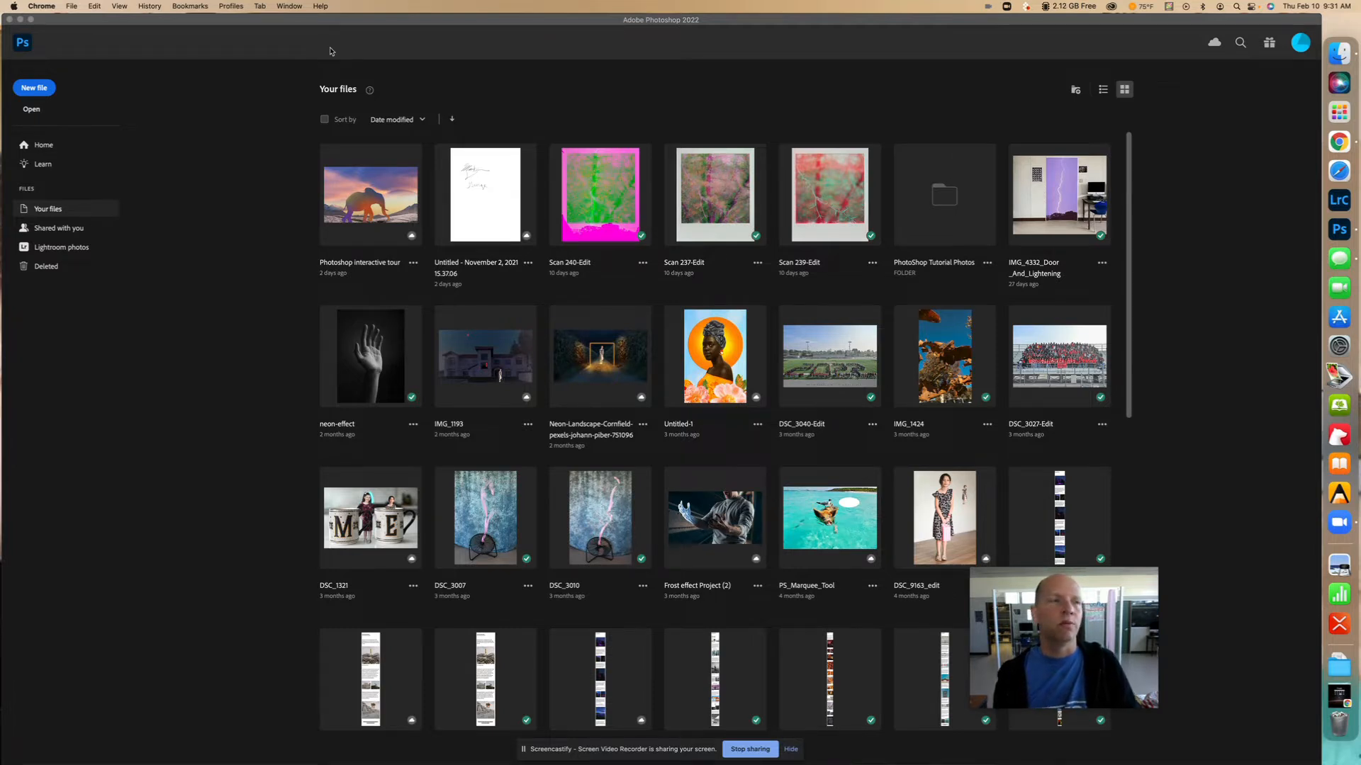
# Open IMG_4700.JPG from the Tree in Wind folder as the base image.
pyautogui.click(31, 110)
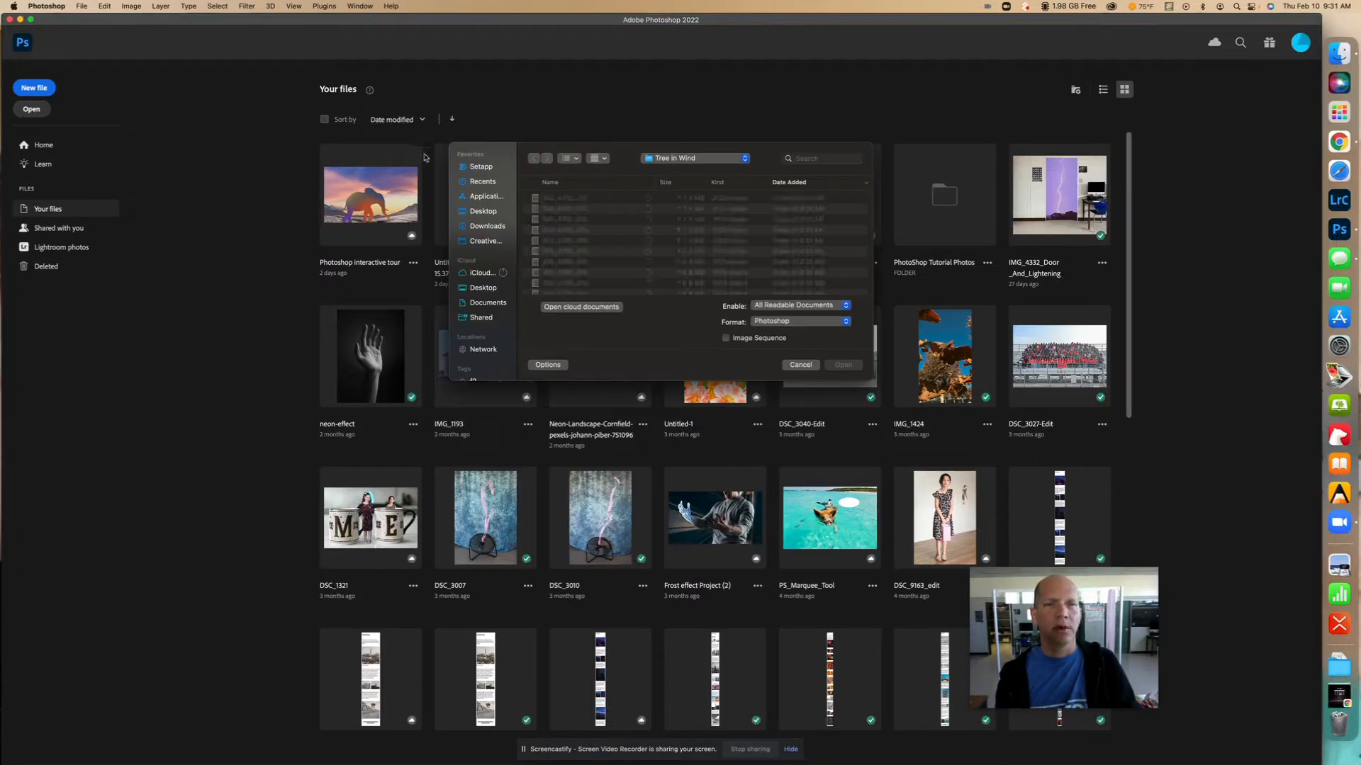
pyautogui.scroll(2, 587, 232)
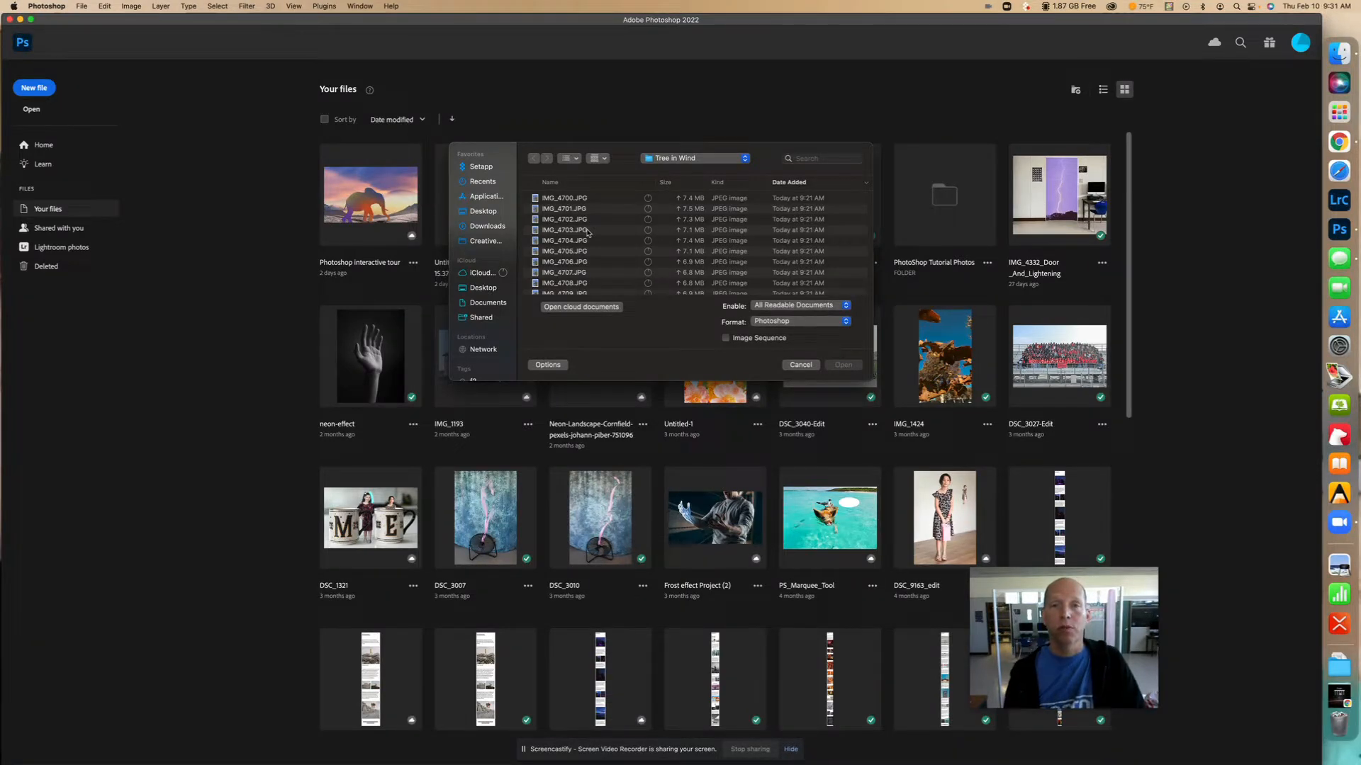
pyautogui.scroll(2, 577, 231)
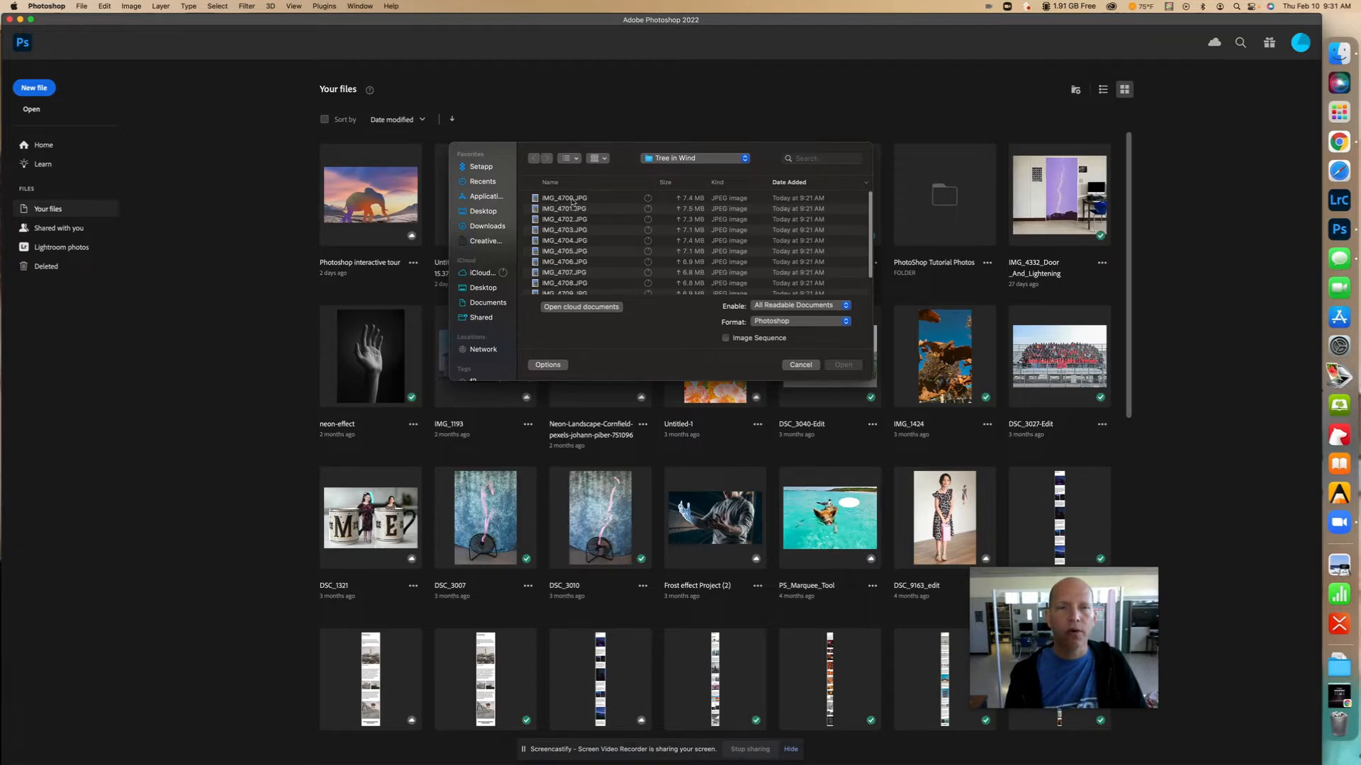
pyautogui.scroll(-3, 588, 217)
pyautogui.scroll(3, 605, 226)
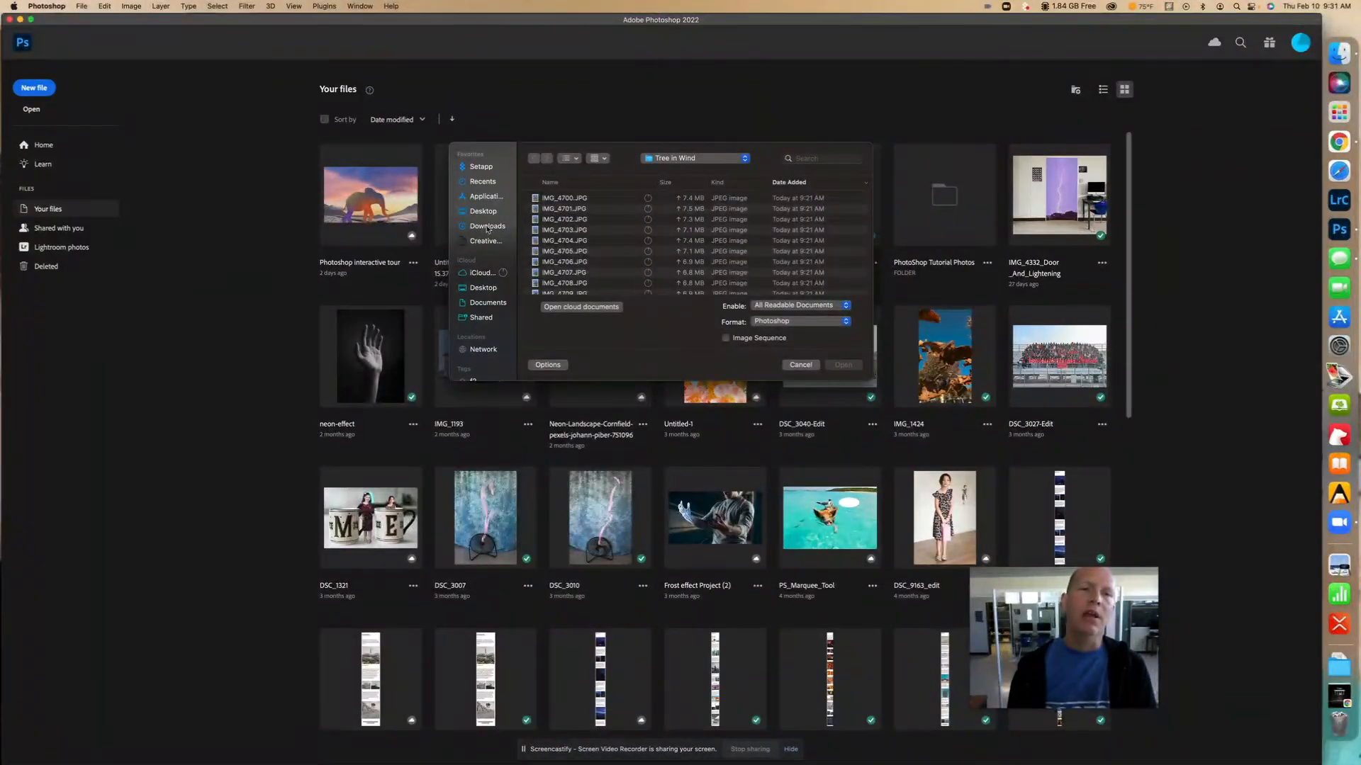
pyautogui.click(573, 201)
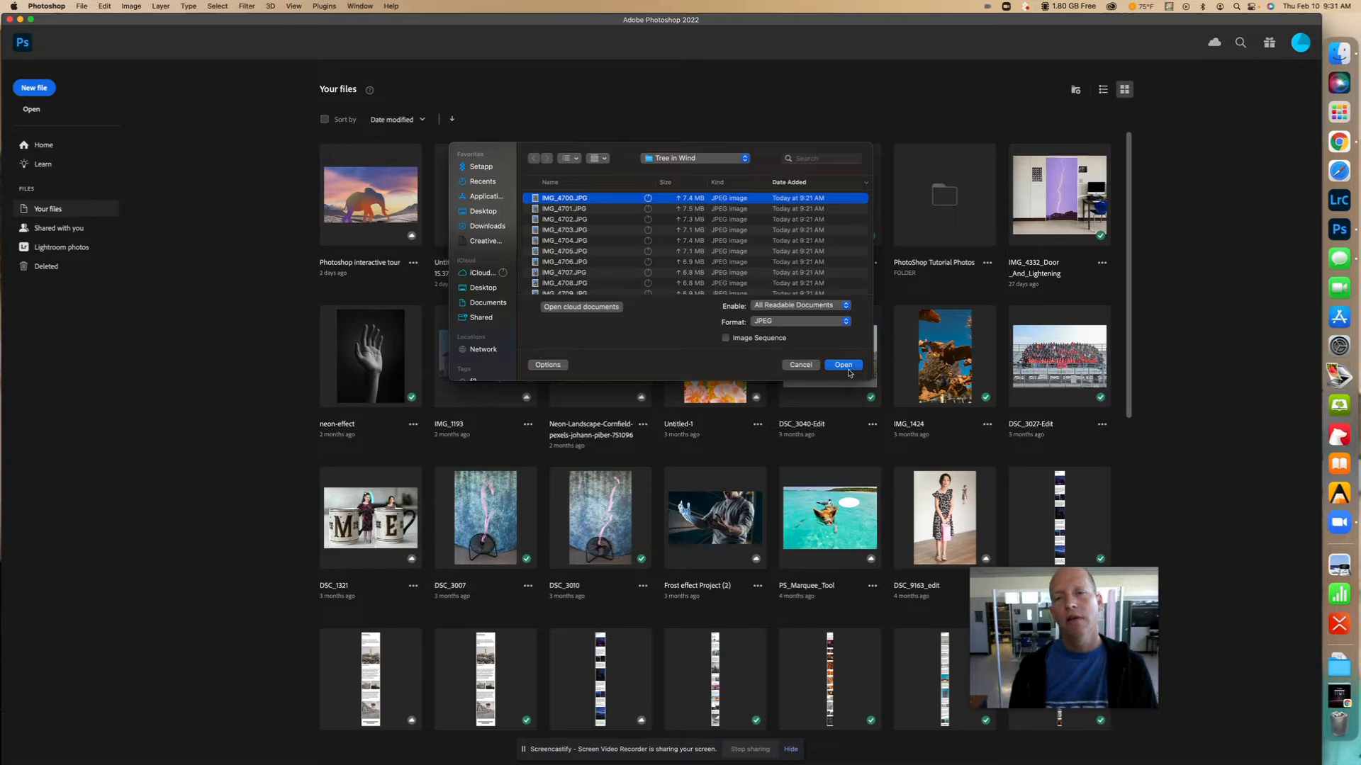
pyautogui.click(843, 366)
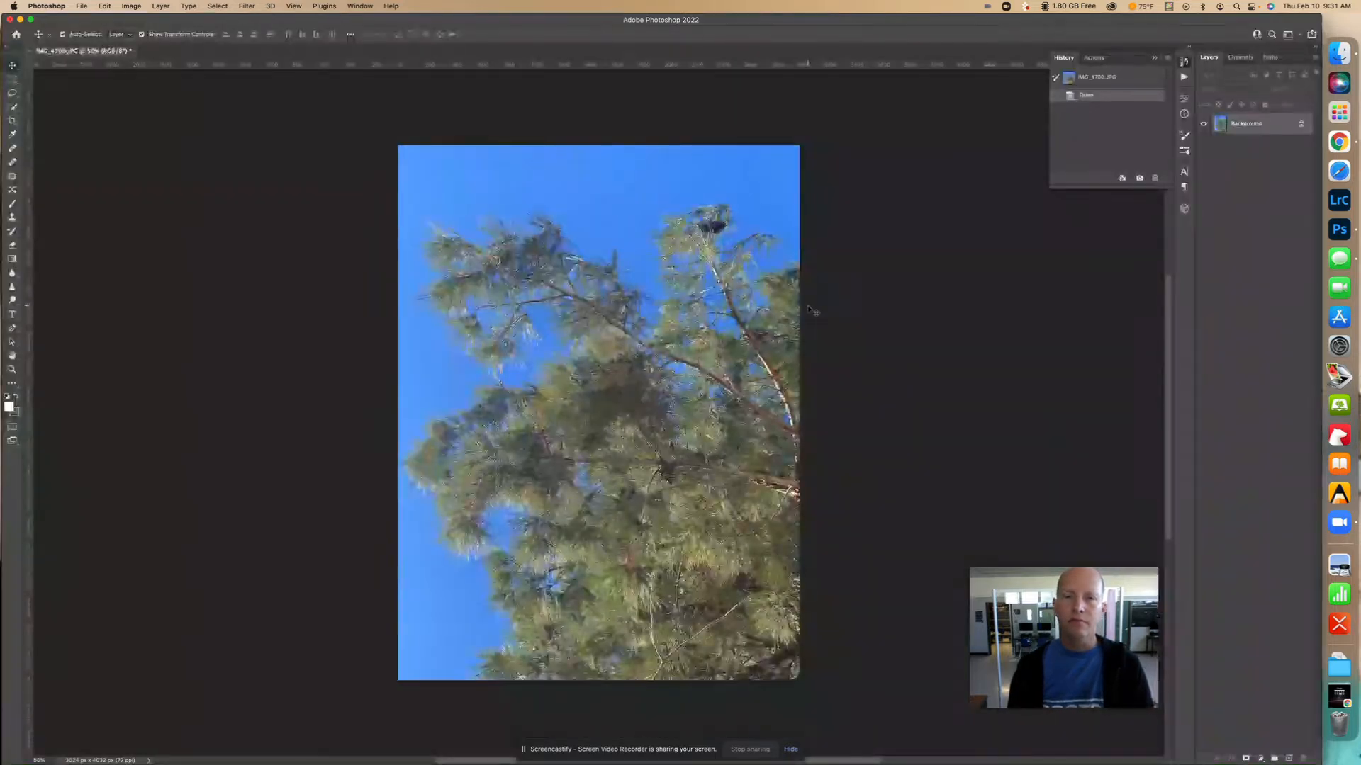
# Place IMG_4701.JPG from the Tree in Wind folder as an embedded layer at its default size and position.
pyautogui.click(82, 6)
pyautogui.moveTo(104, 6)
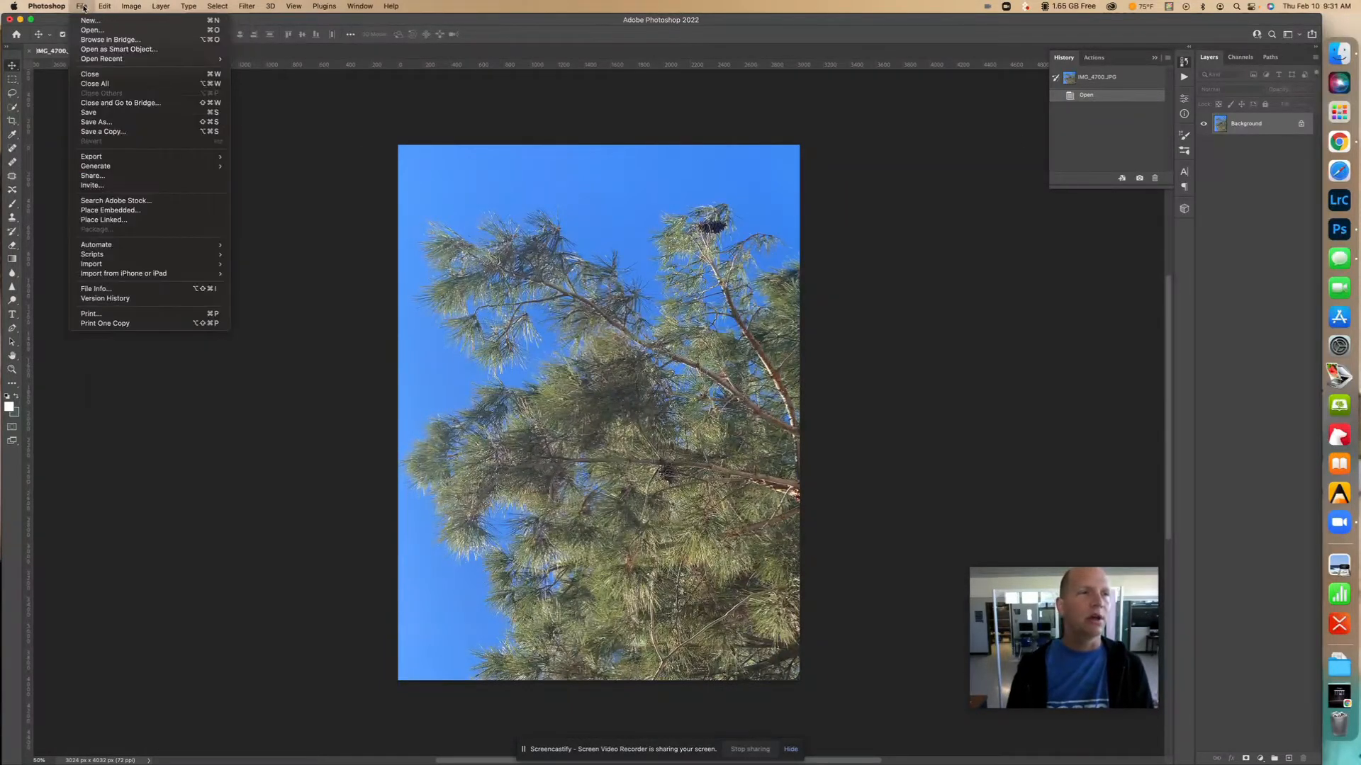
pyautogui.click(108, 210)
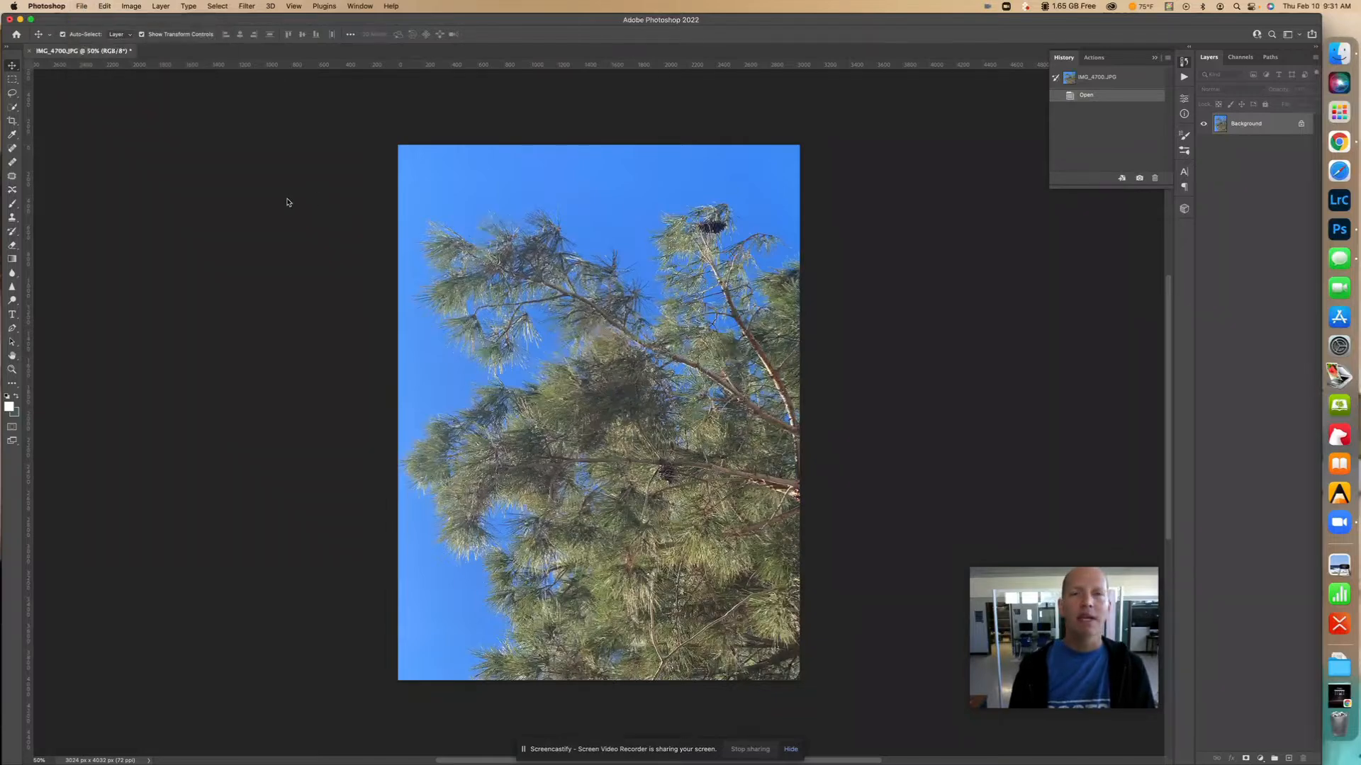
pyautogui.click(574, 209)
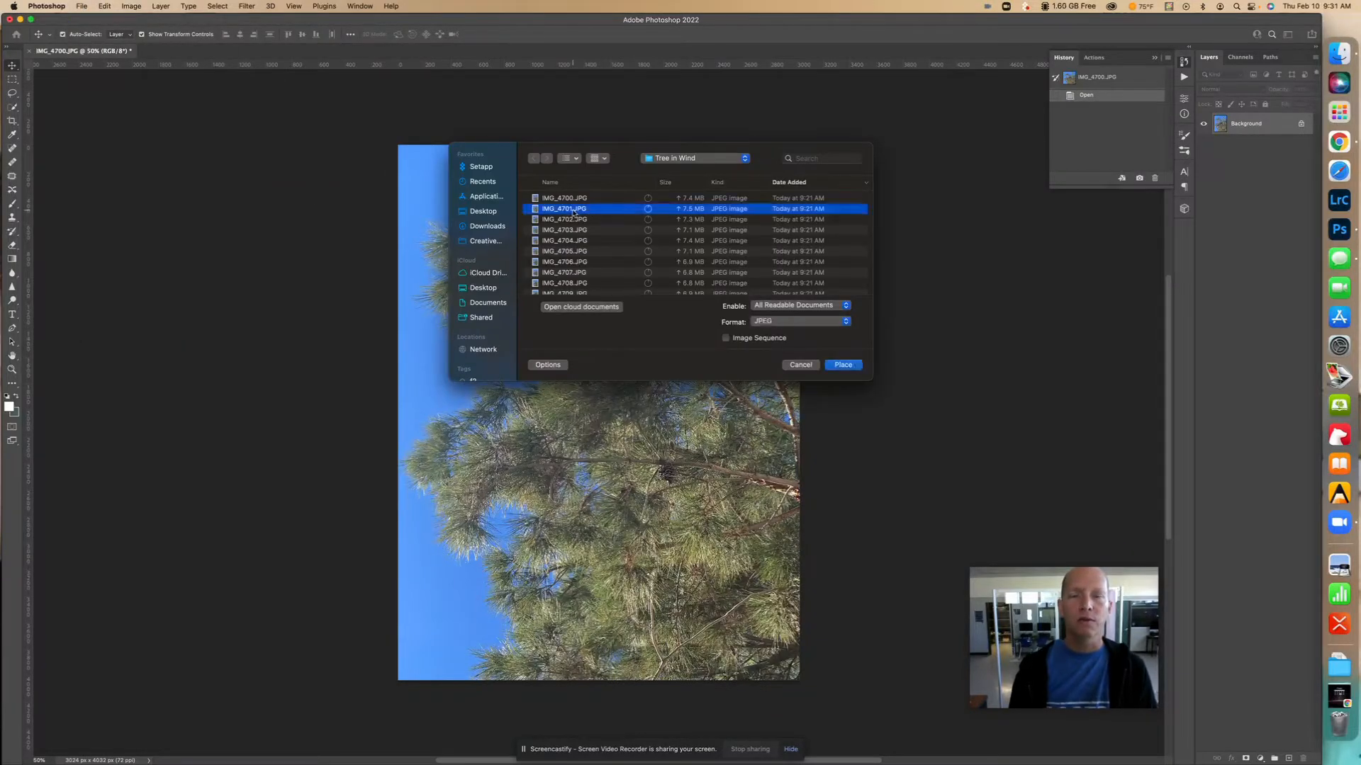
pyautogui.click(843, 365)
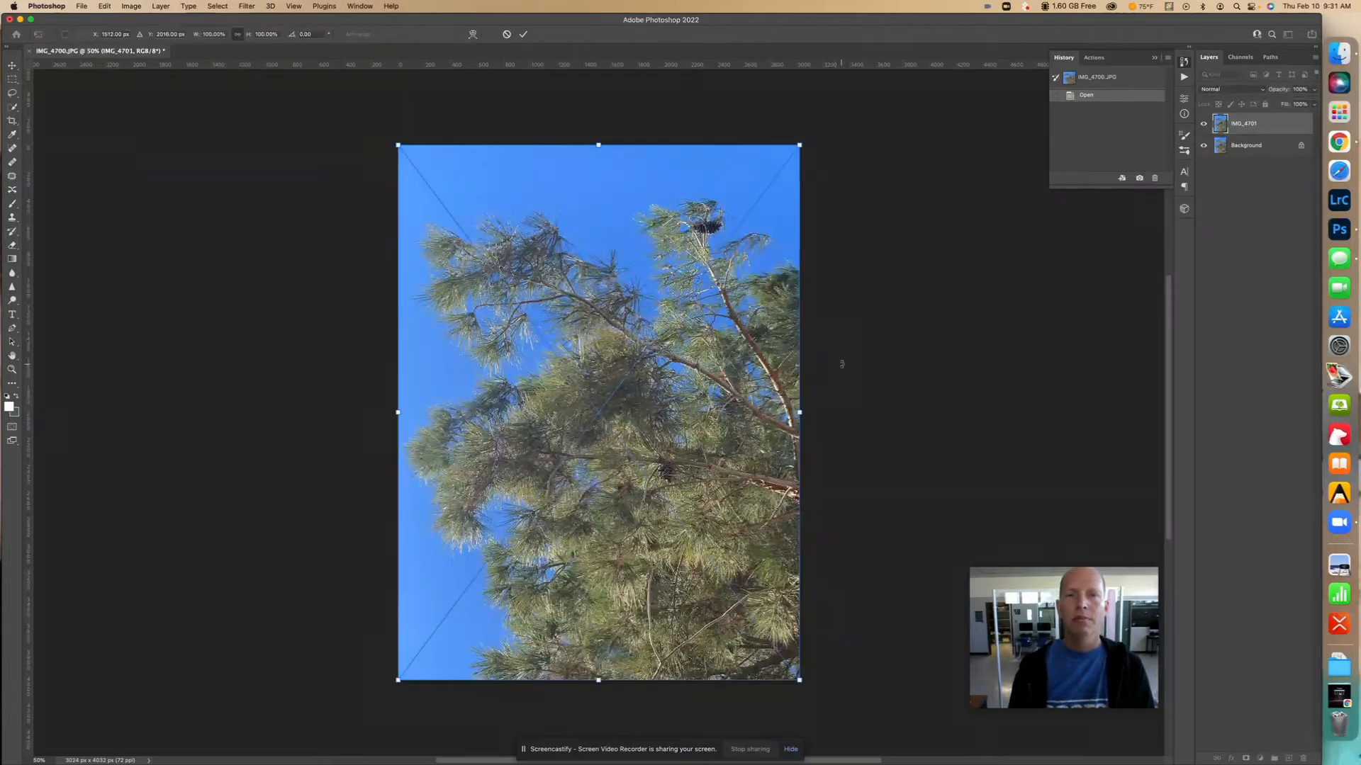
pyautogui.press('Return')
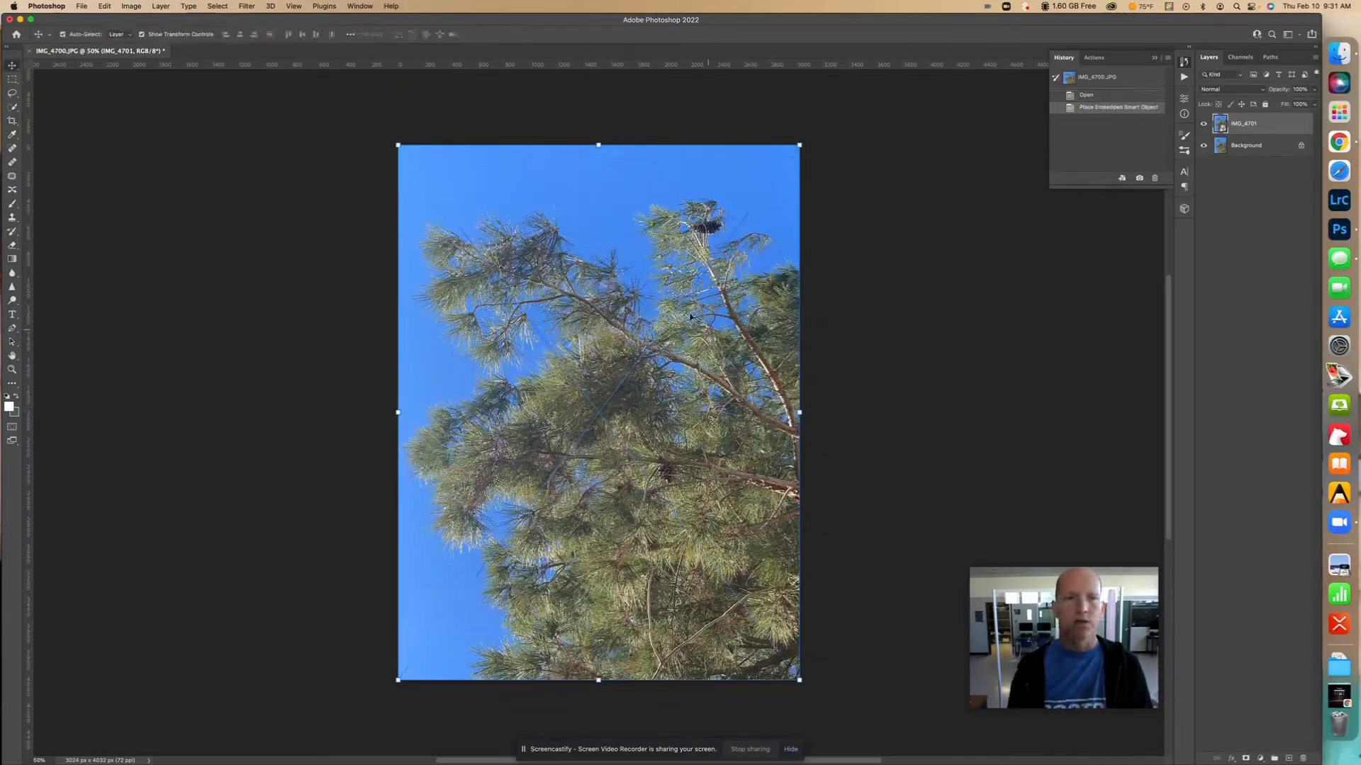
# Place IMG_4702.JPG as an embedded layer above the IMG_4701 layer.
pyautogui.click(83, 6)
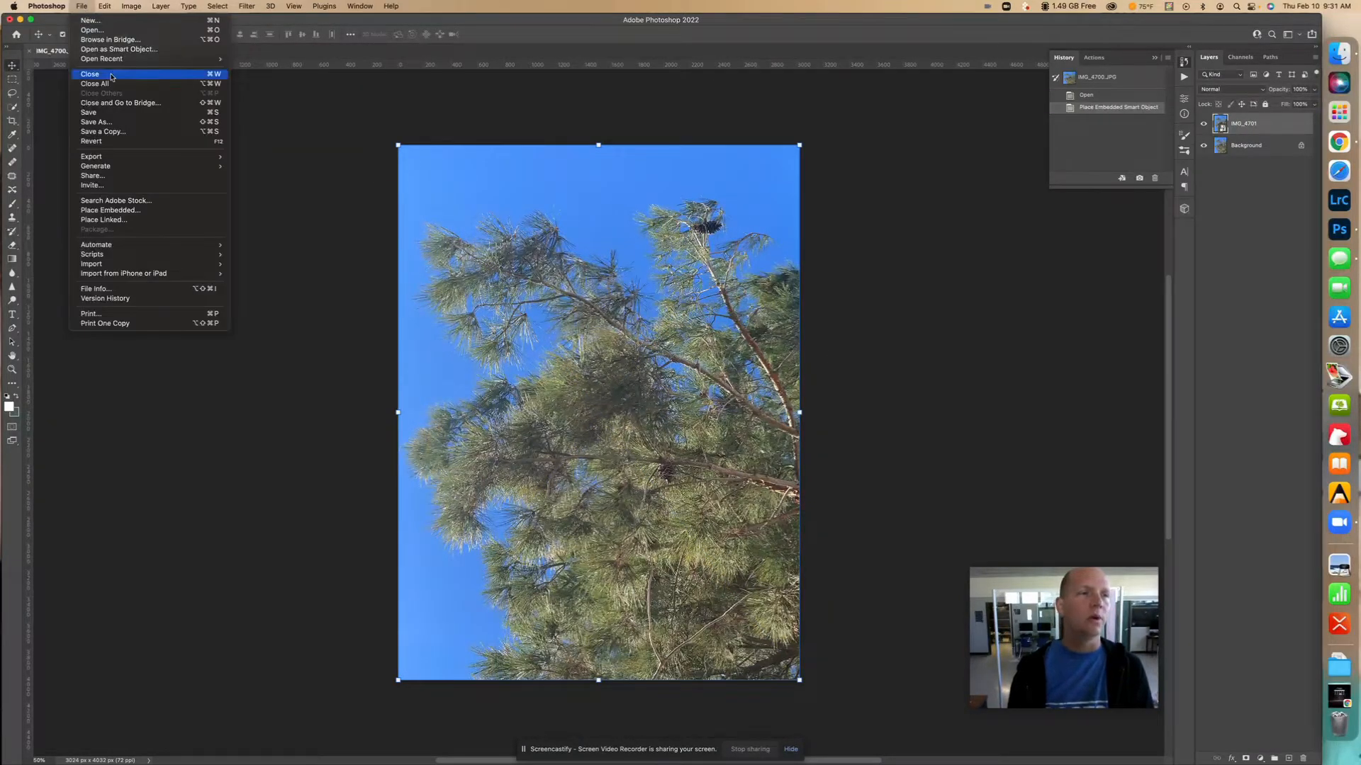
pyautogui.click(123, 210)
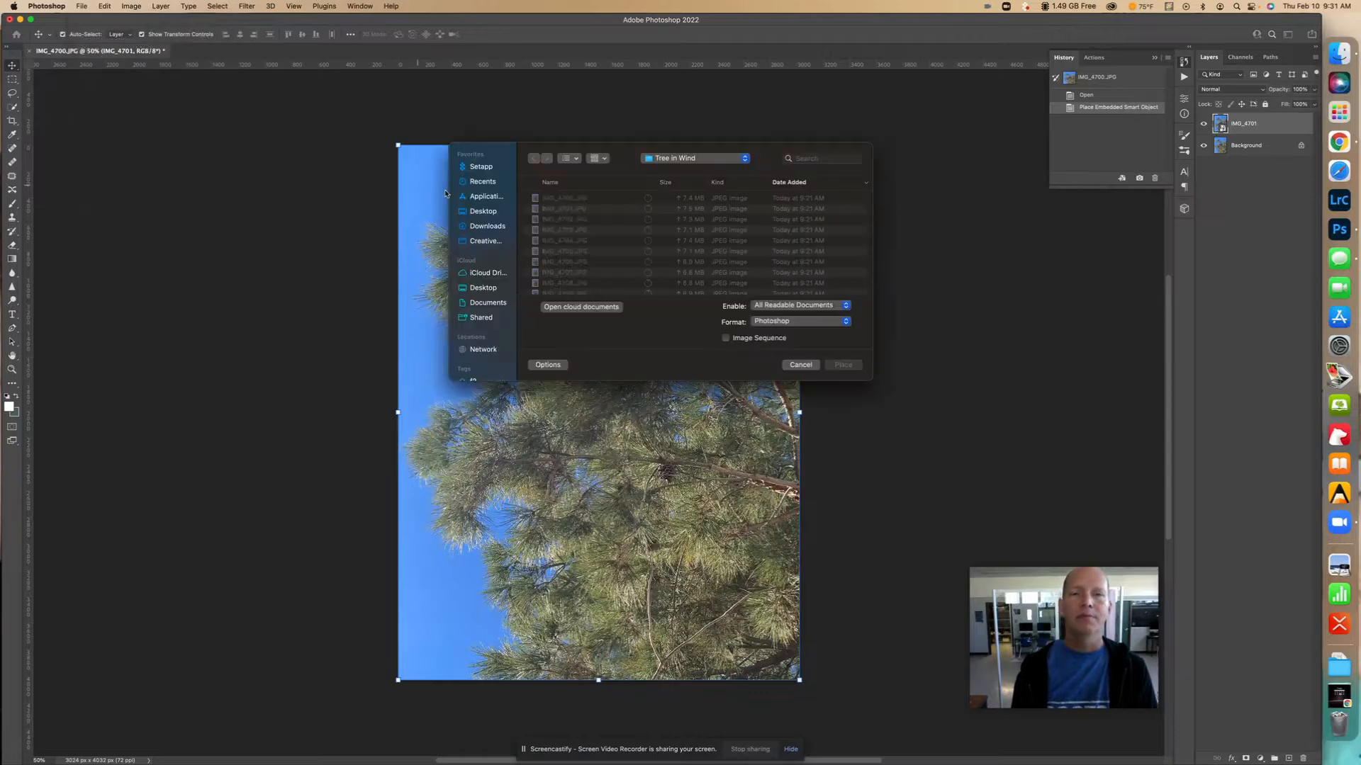
pyautogui.click(578, 221)
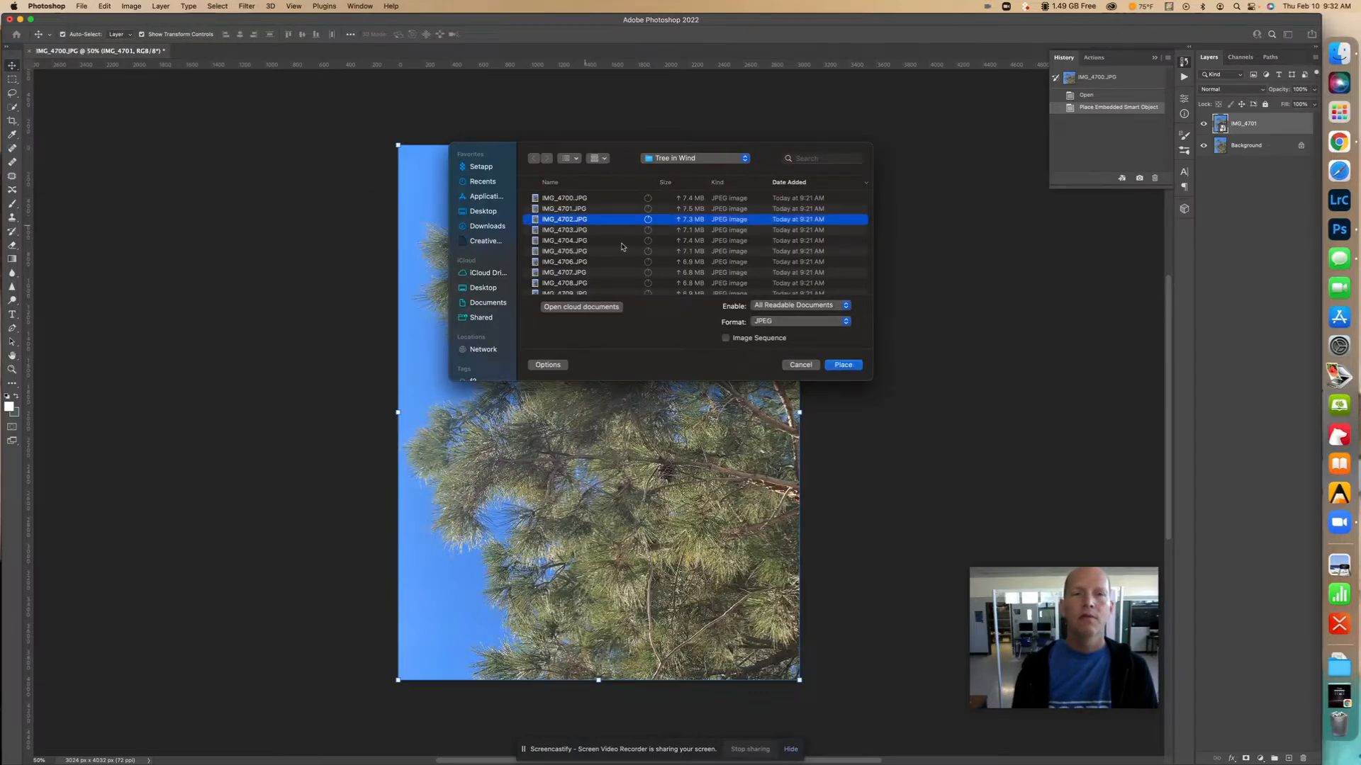
pyautogui.click(834, 365)
pyautogui.press('Return')
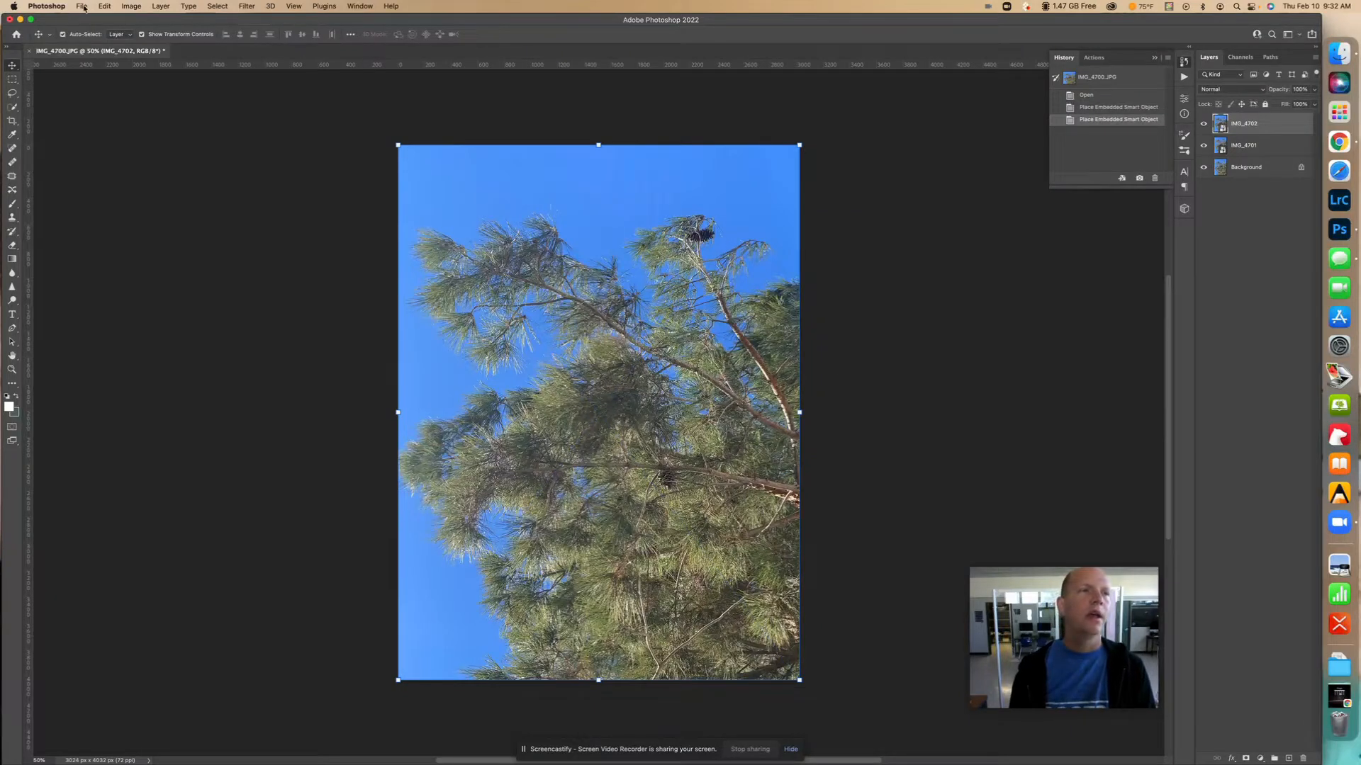
# Place IMG_4703.JPG as an embedded layer on top of the layer stack.
pyautogui.click(83, 7)
pyautogui.click(132, 211)
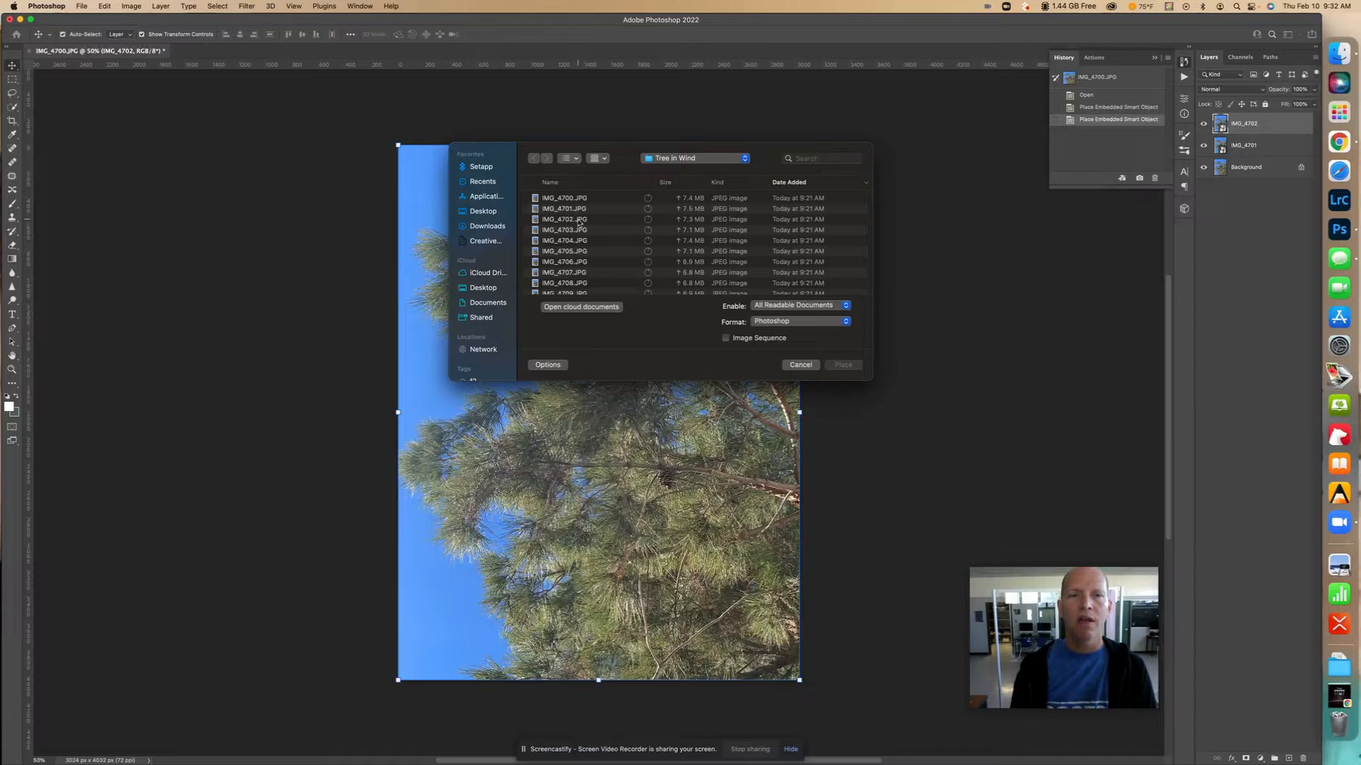
pyautogui.click(577, 229)
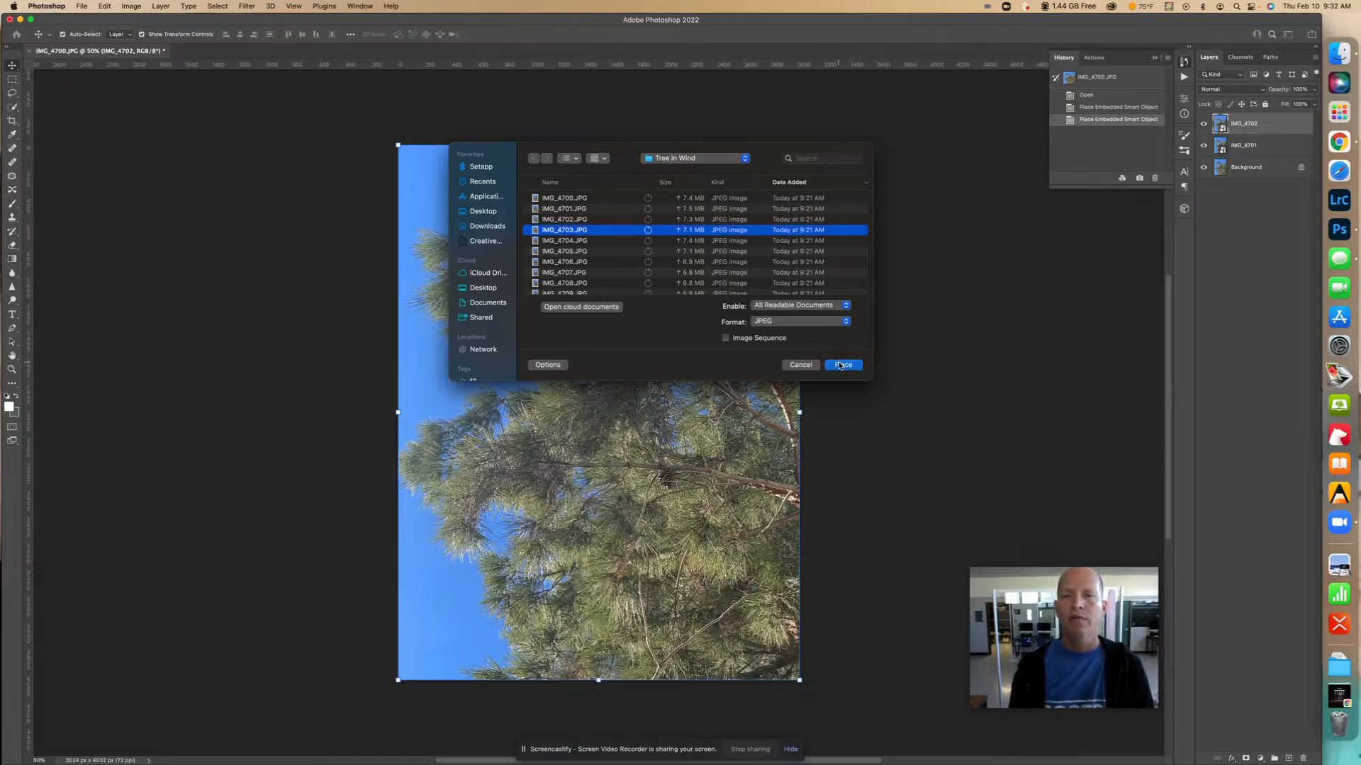
pyautogui.click(842, 366)
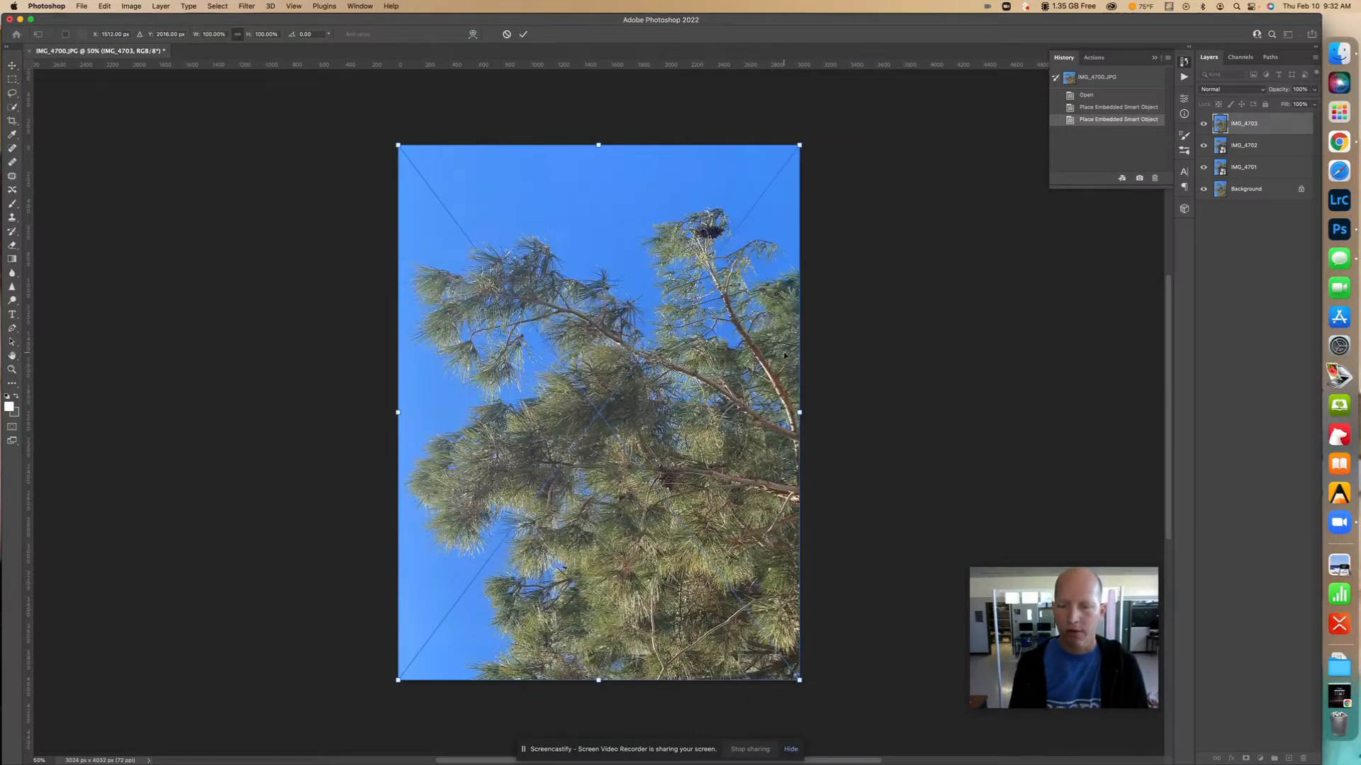
pyautogui.press('Return')
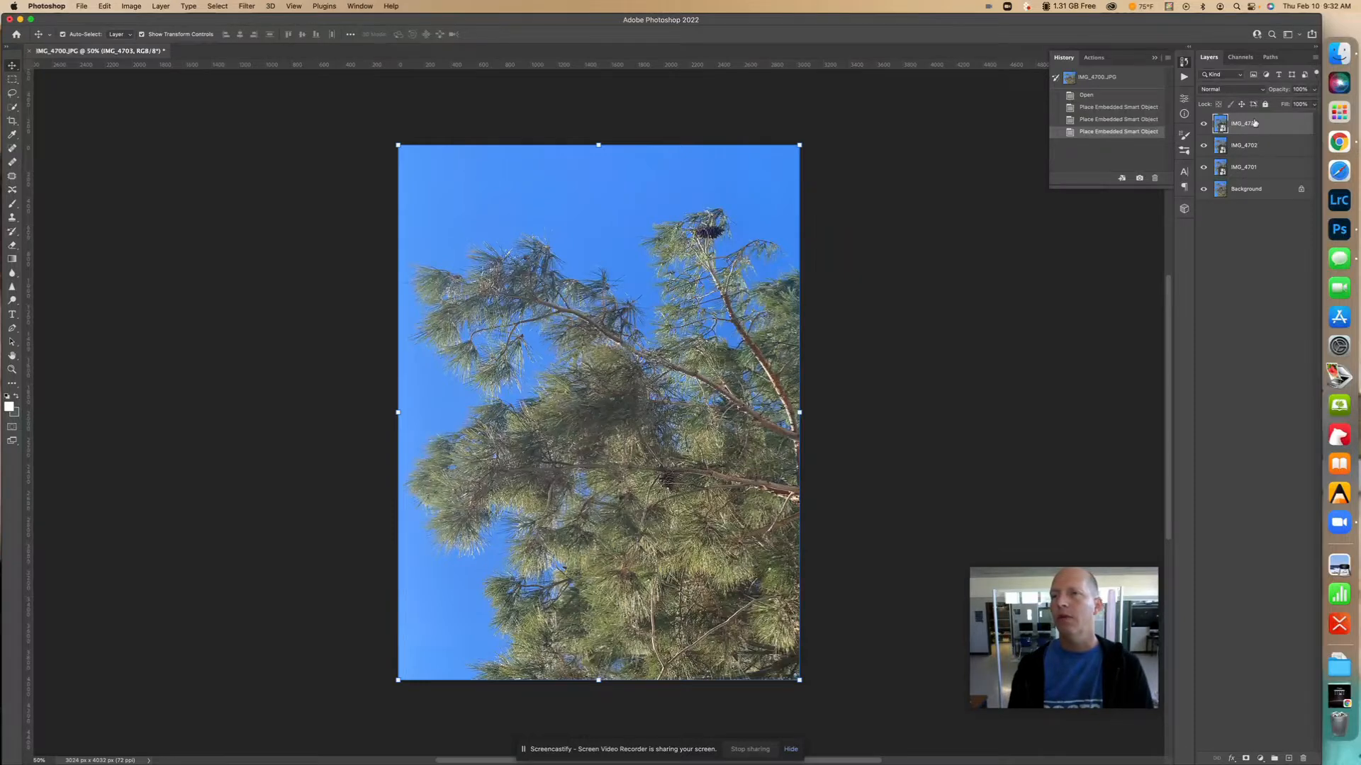
# Show the Timeline for the layered tree document.
pyautogui.moveTo(1145, 586)
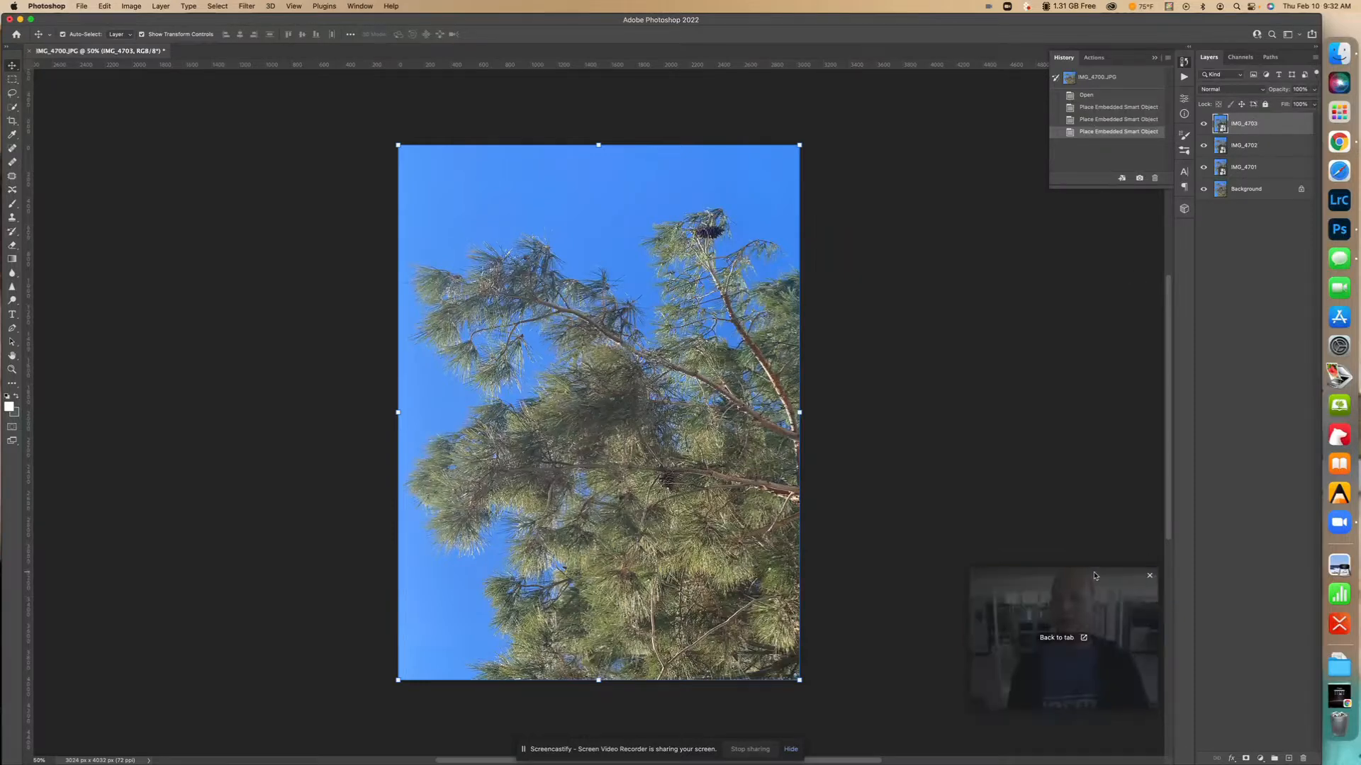
pyautogui.moveTo(1095, 575); pyautogui.dragTo(1041, 563)
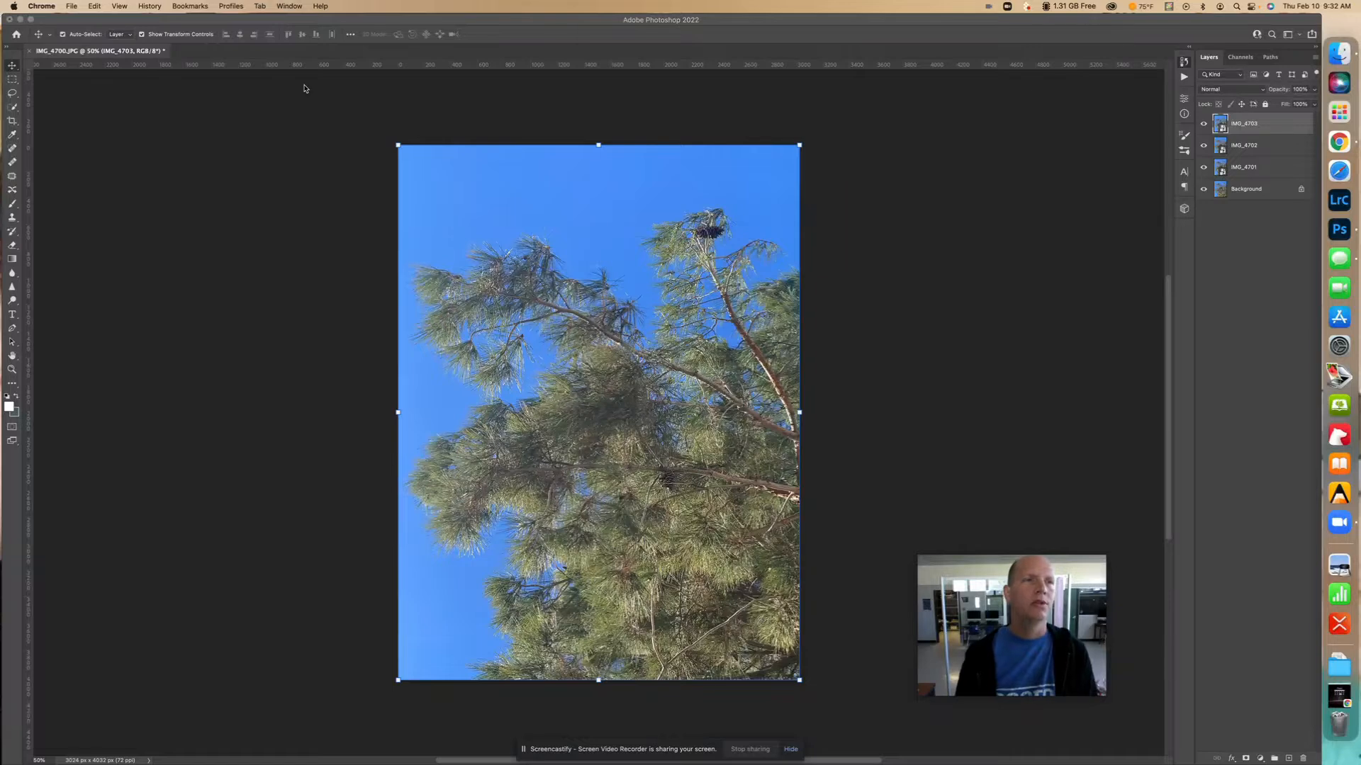
pyautogui.click(289, 6)
pyautogui.click(307, 133)
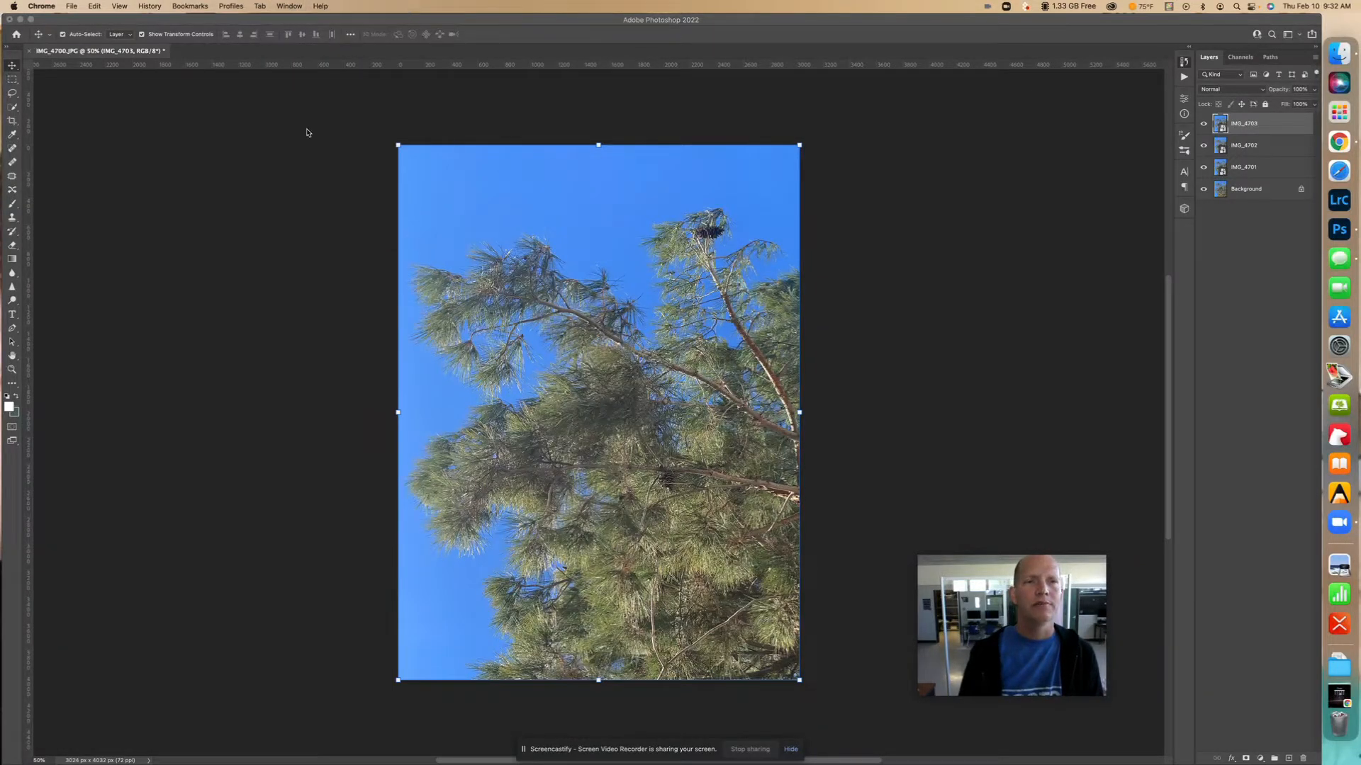
pyautogui.click(307, 133)
pyautogui.click(357, 7)
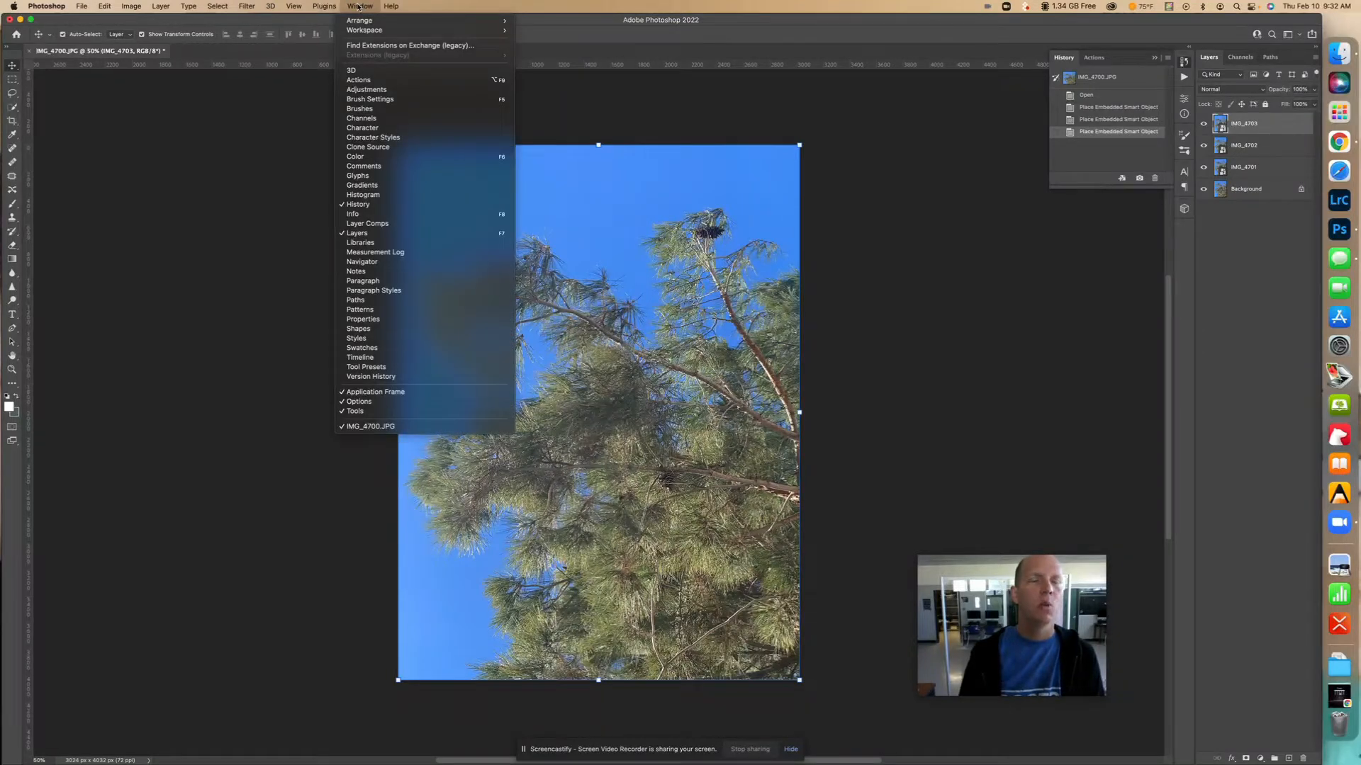
pyautogui.click(458, 358)
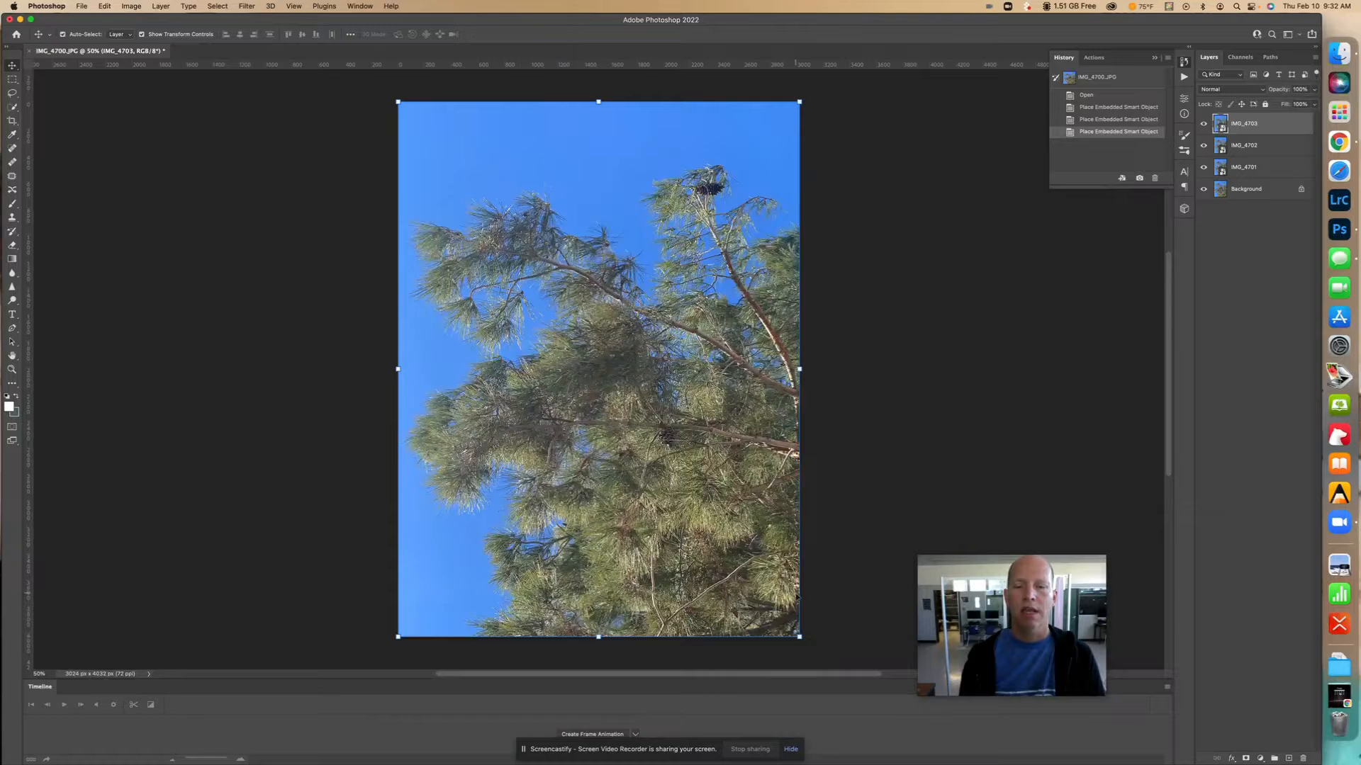
# Choose the frame animation type rather than a video timeline and create the frame animation.
pyautogui.click(1023, 566)
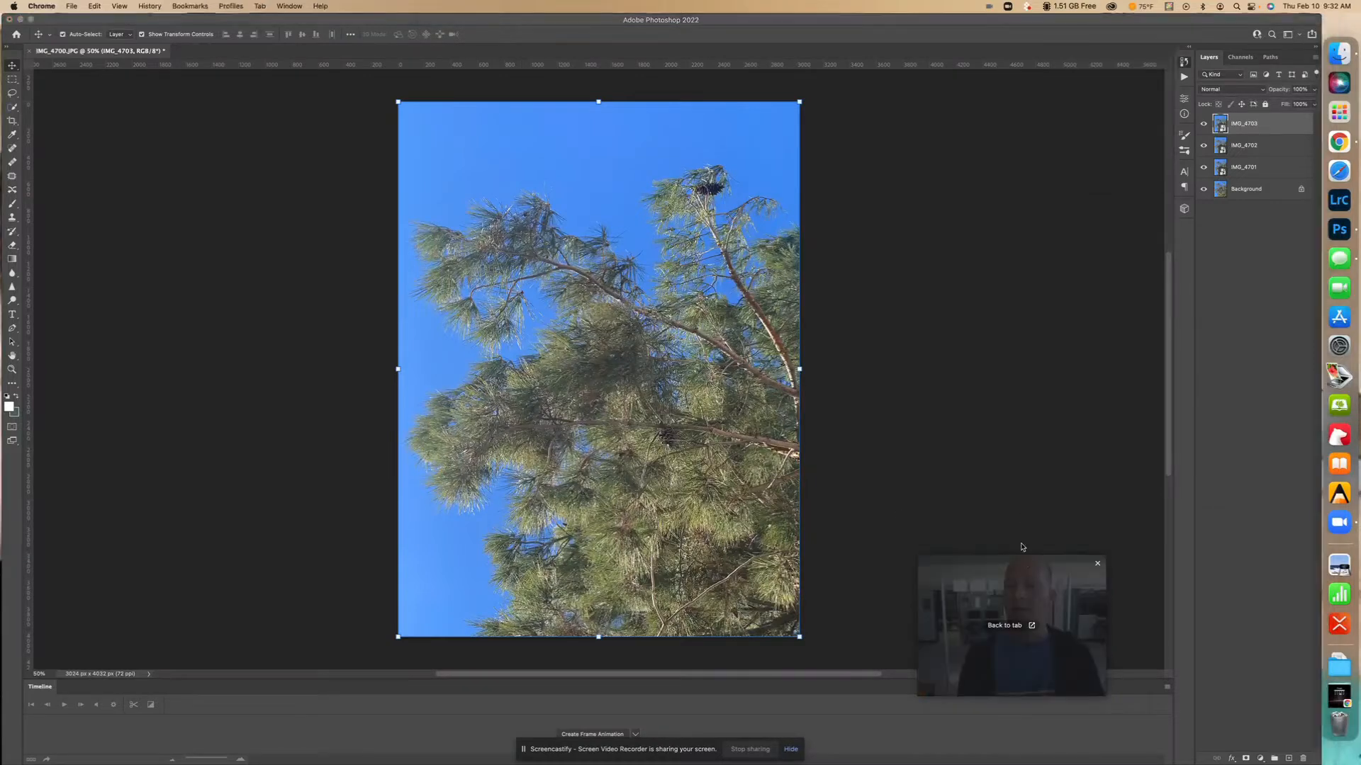
pyautogui.moveTo(1023, 566); pyautogui.dragTo(1007, 510)
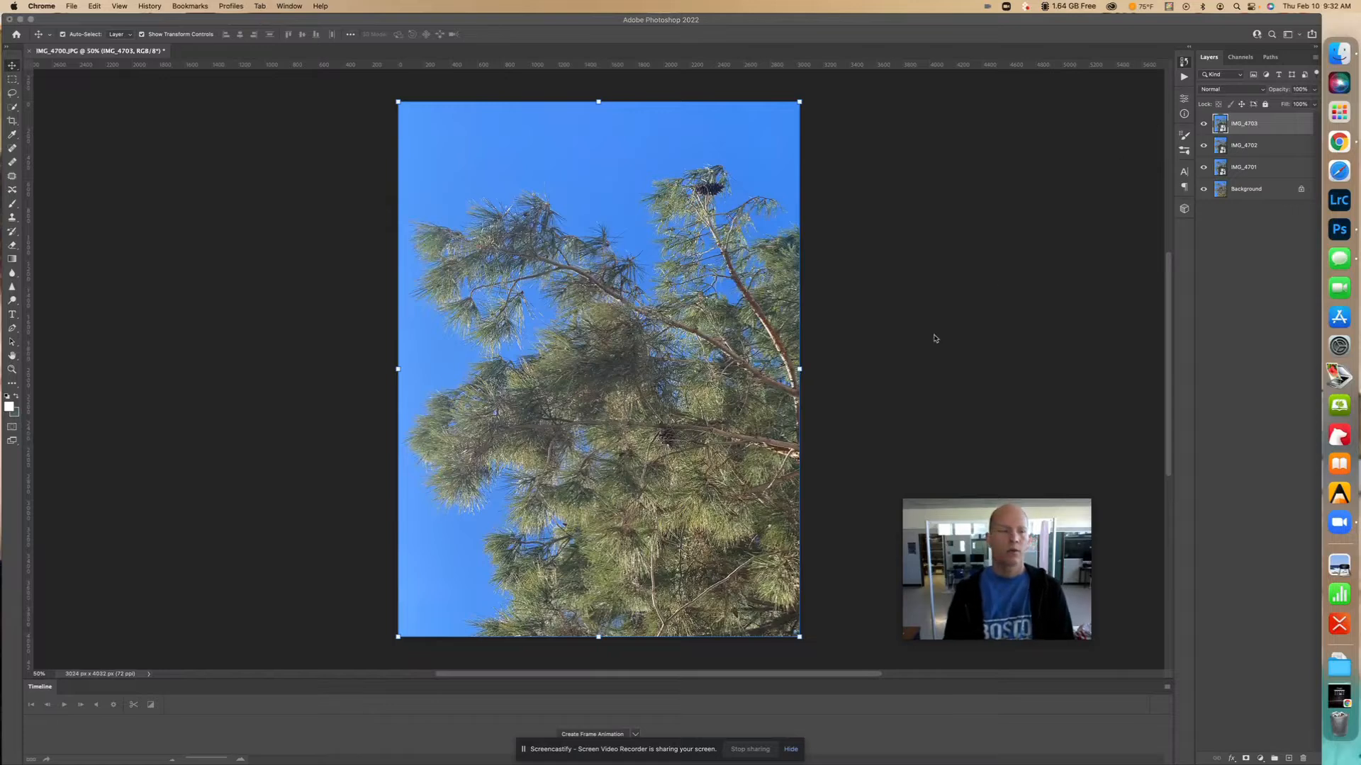
pyautogui.click(635, 734)
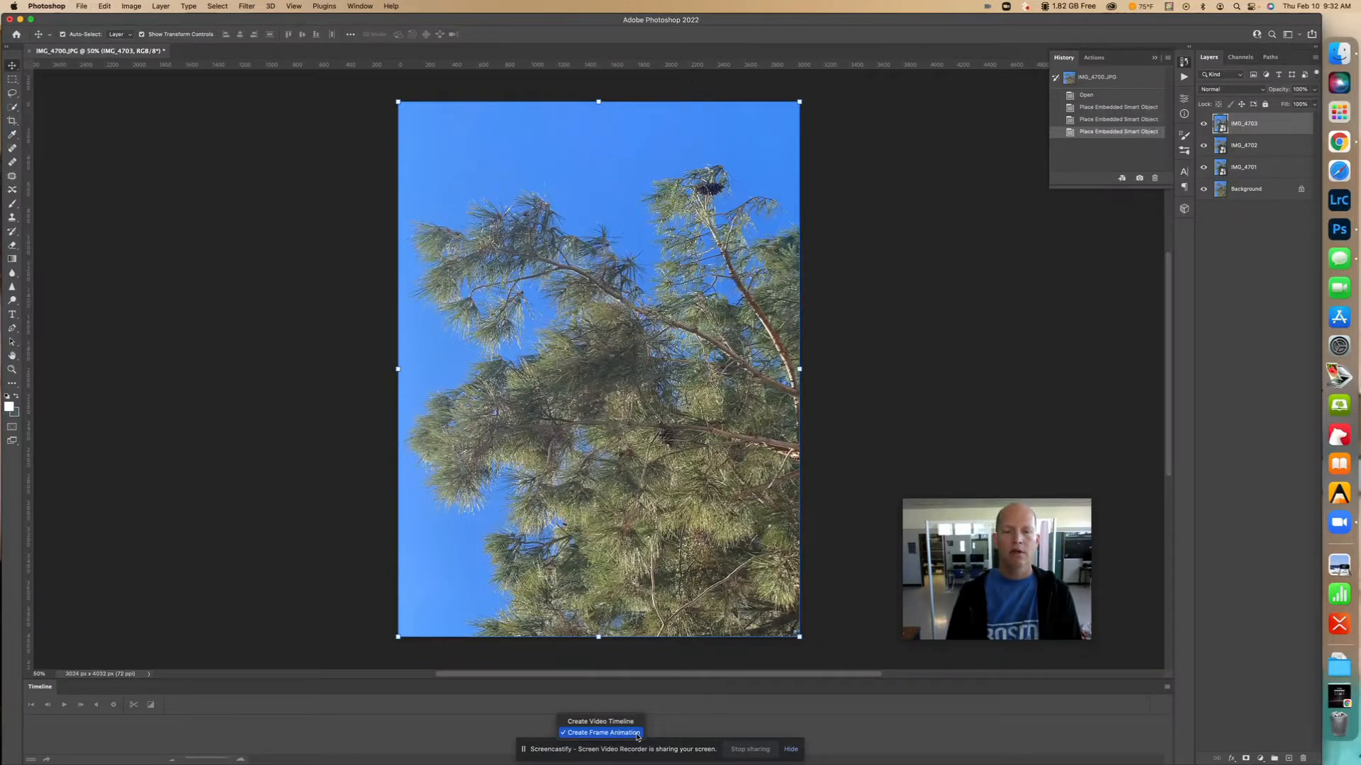
pyautogui.click(640, 732)
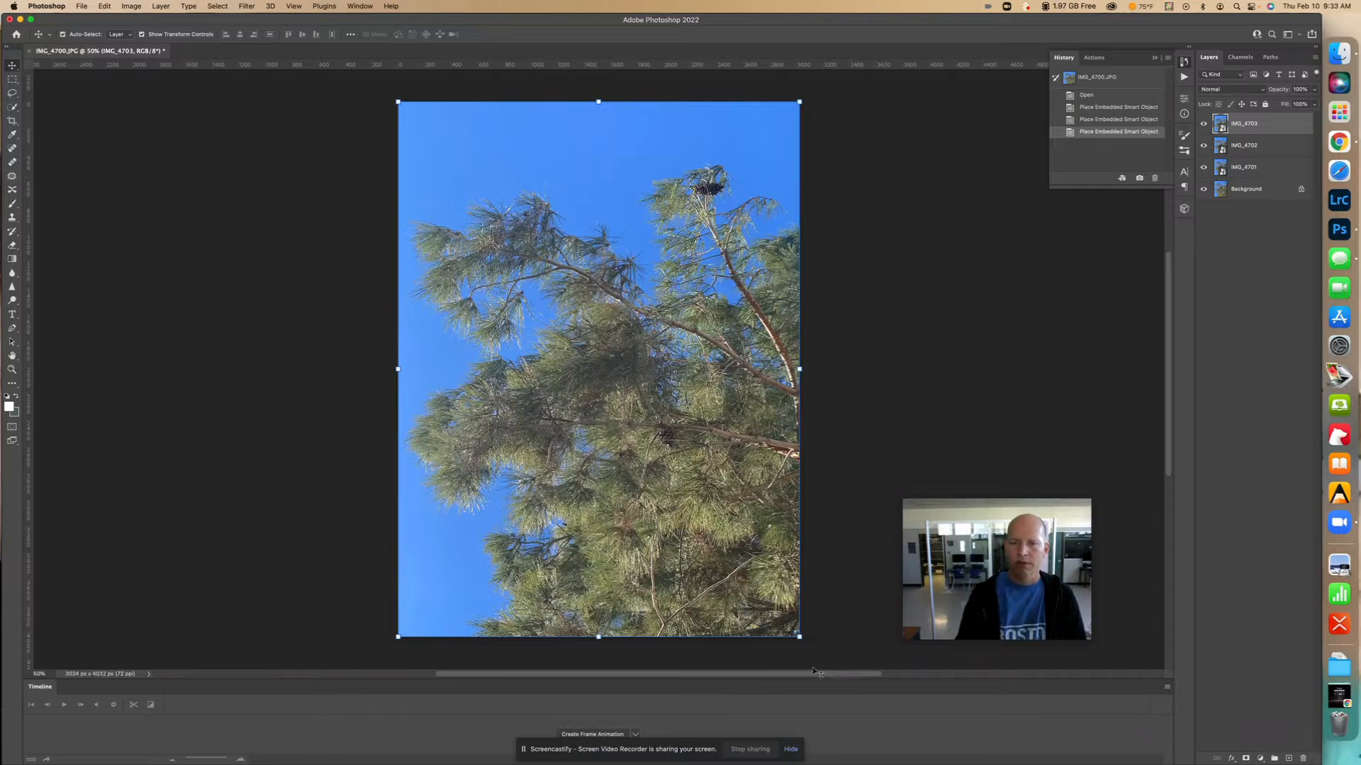
pyautogui.moveTo(900, 679); pyautogui.dragTo(900, 635)
pyautogui.click(591, 712)
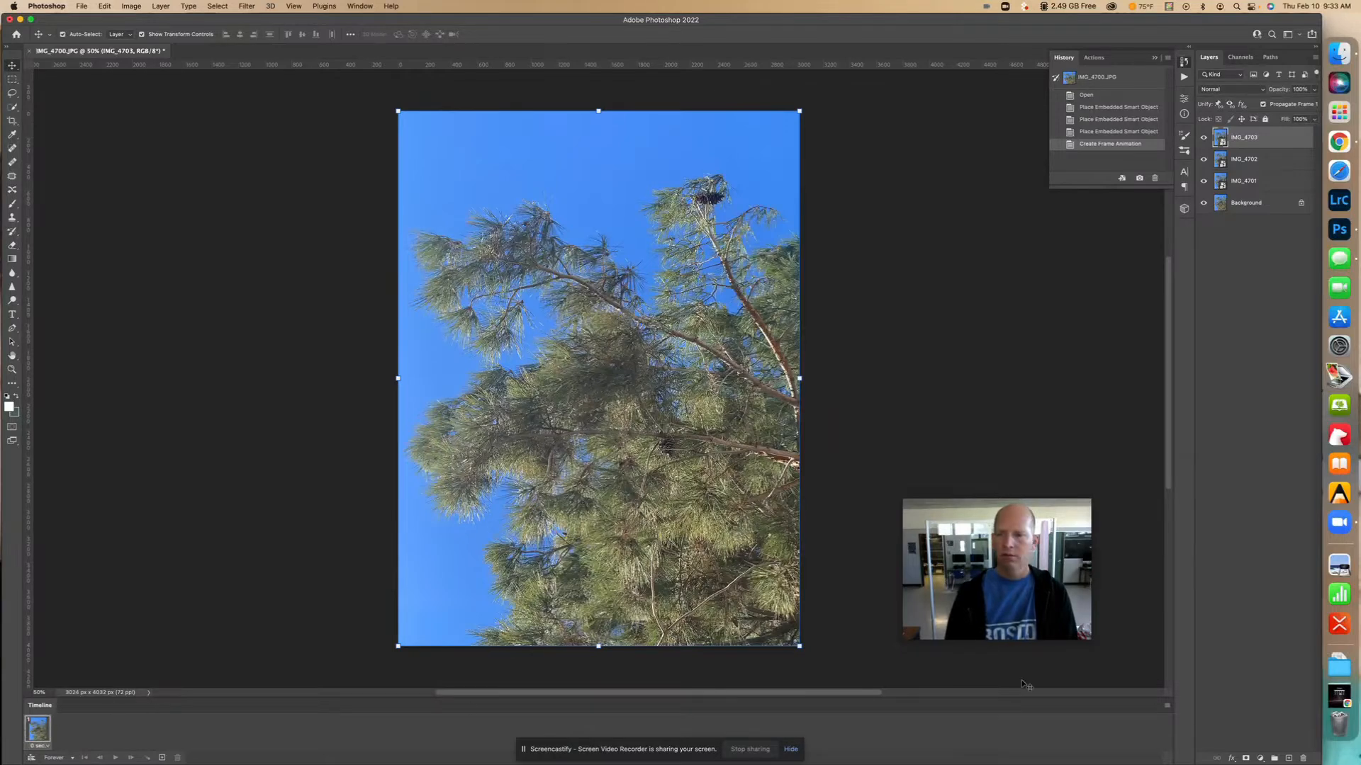
# Make animation frames from the document's layers, and play the animation briefly to preview it.
pyautogui.click(1166, 706)
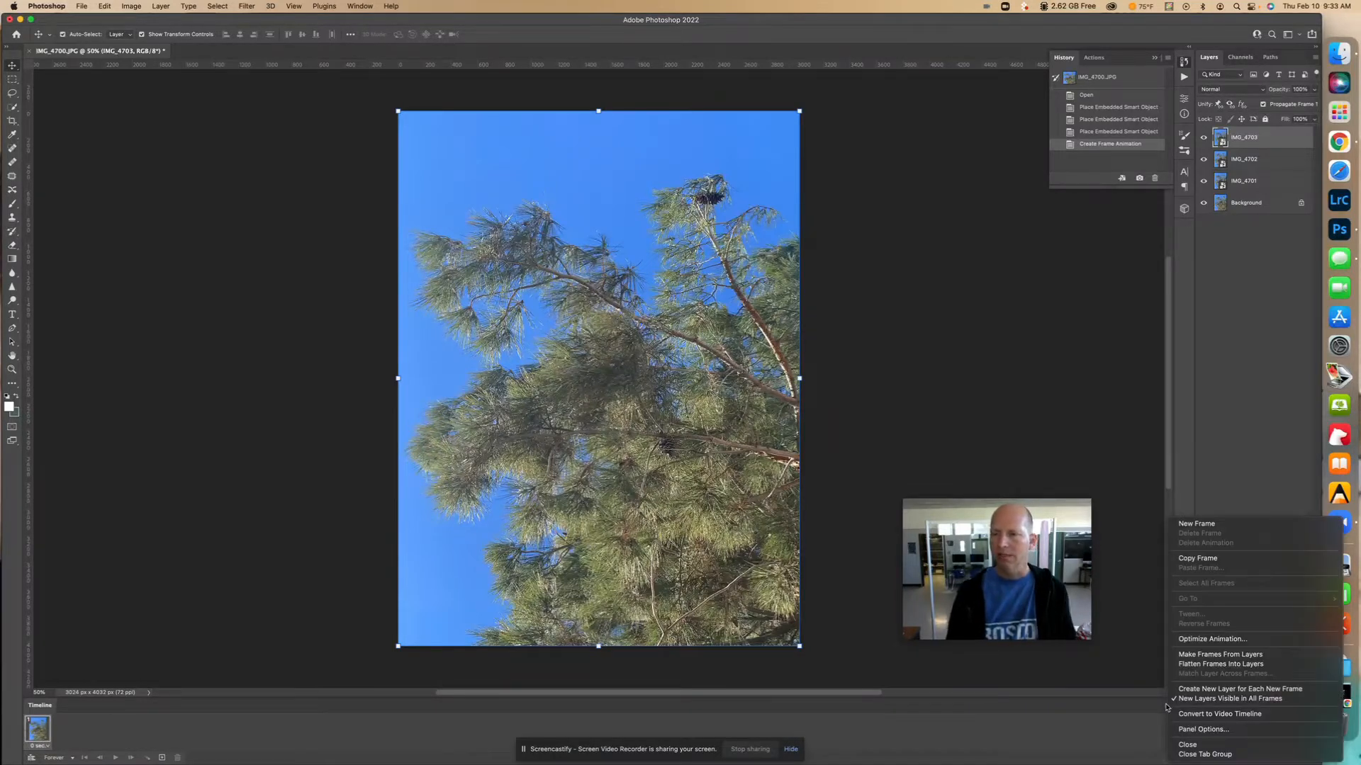
pyautogui.click(1167, 707)
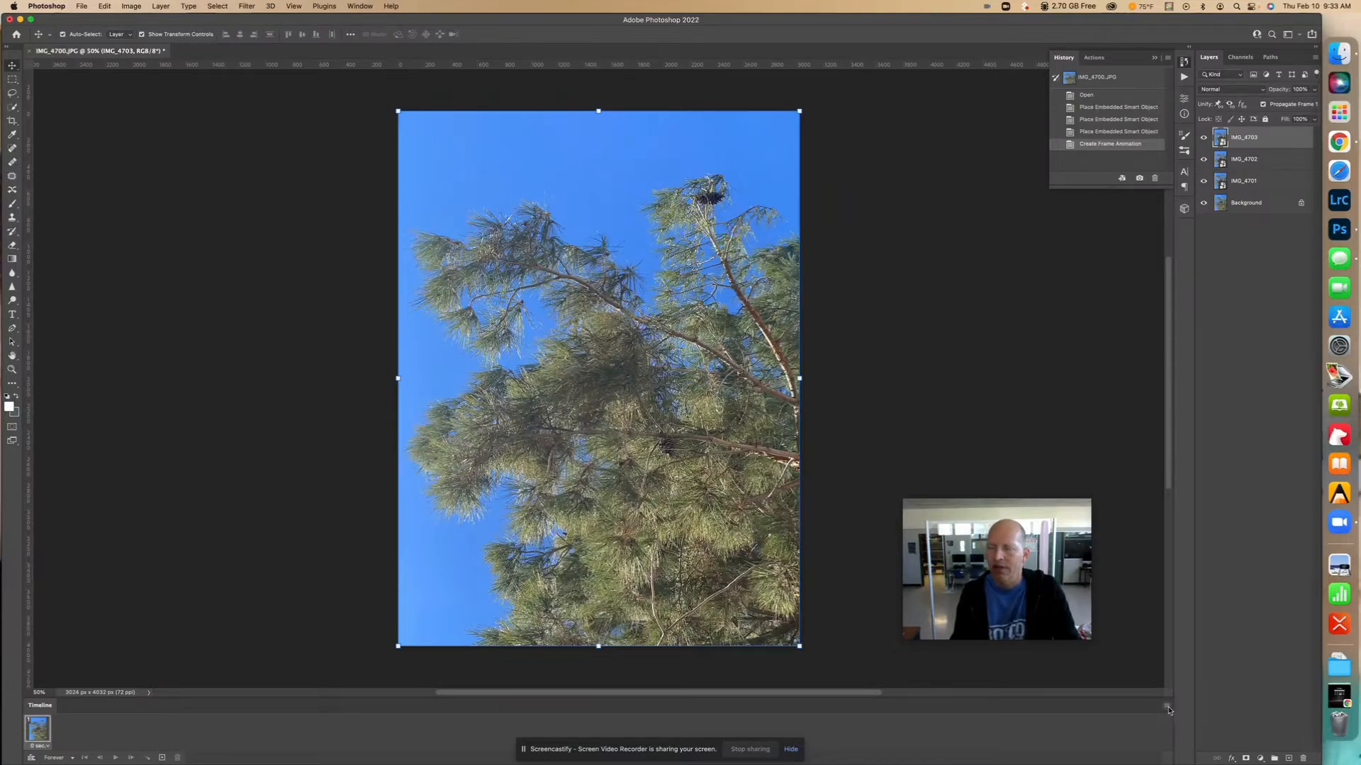
pyautogui.click(1167, 708)
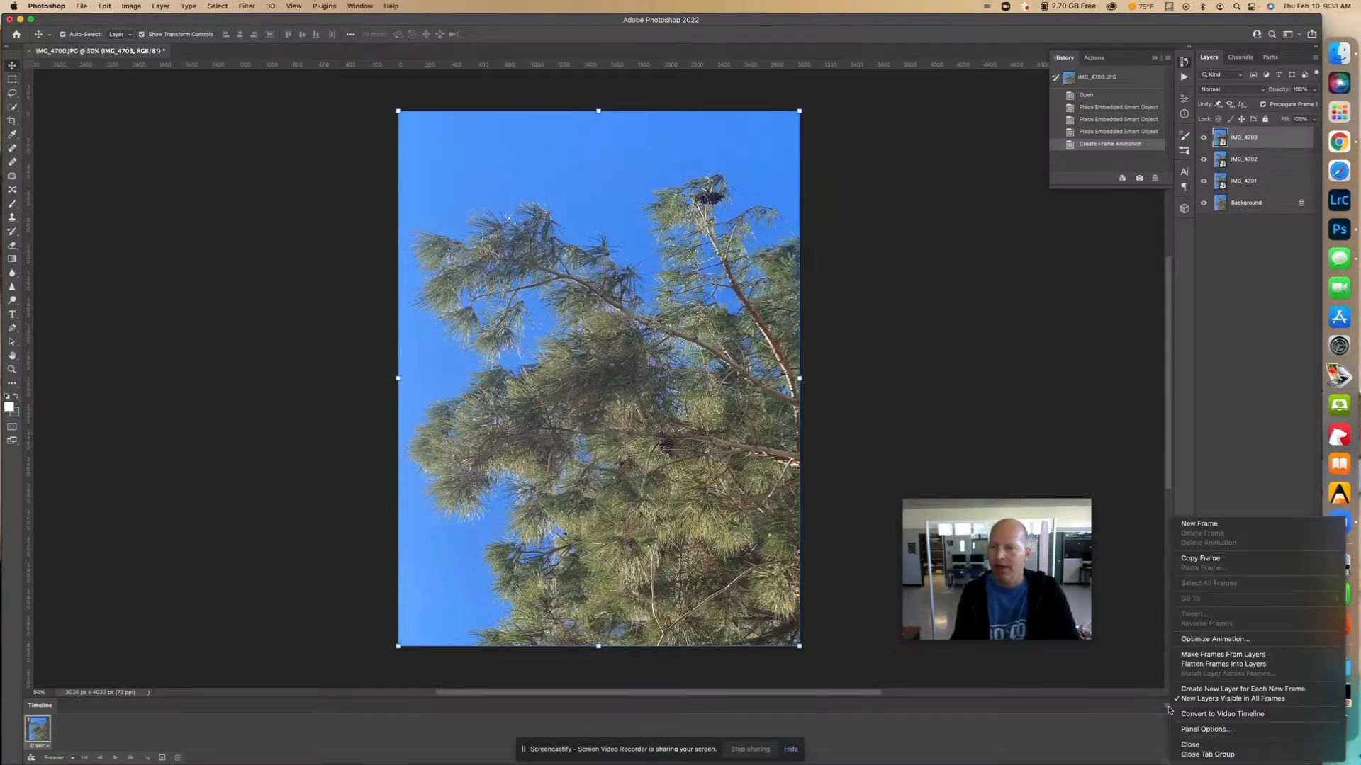
pyautogui.click(1281, 656)
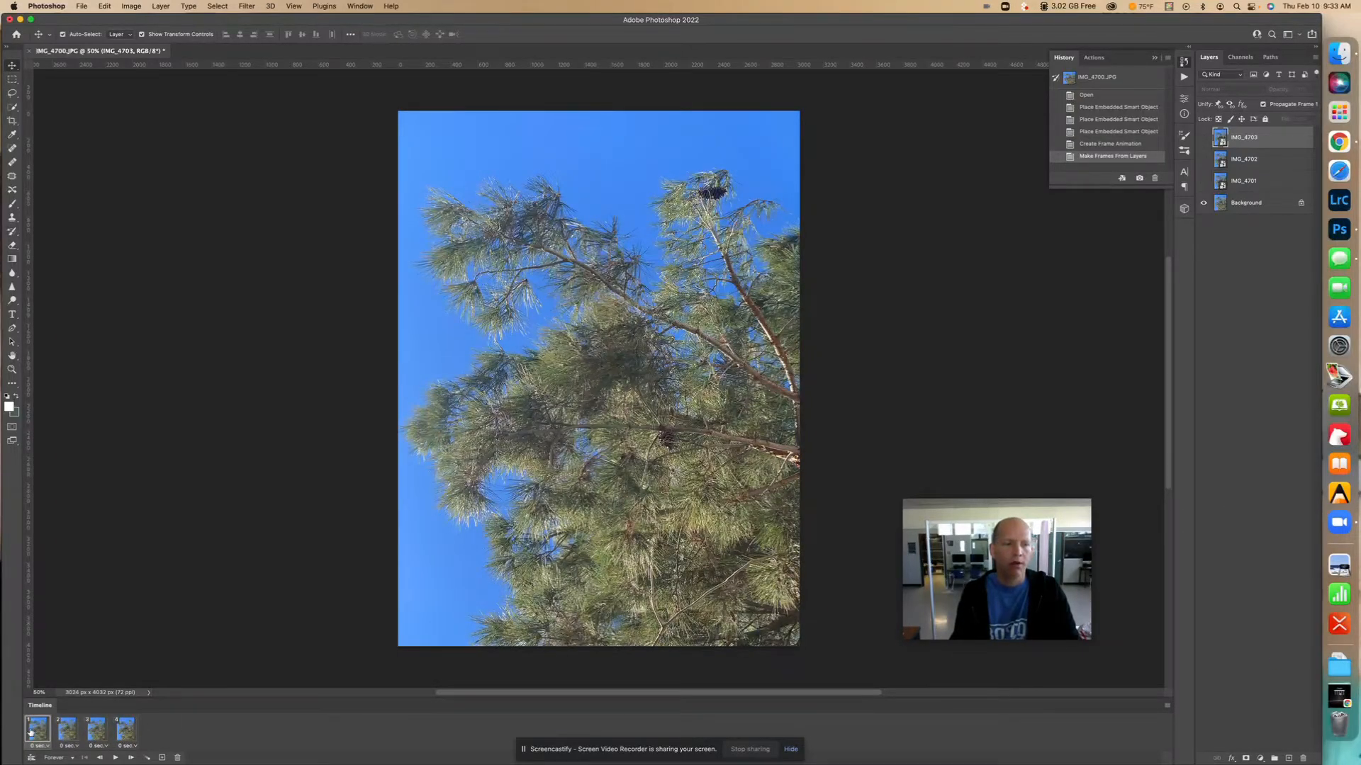
pyautogui.click(116, 758)
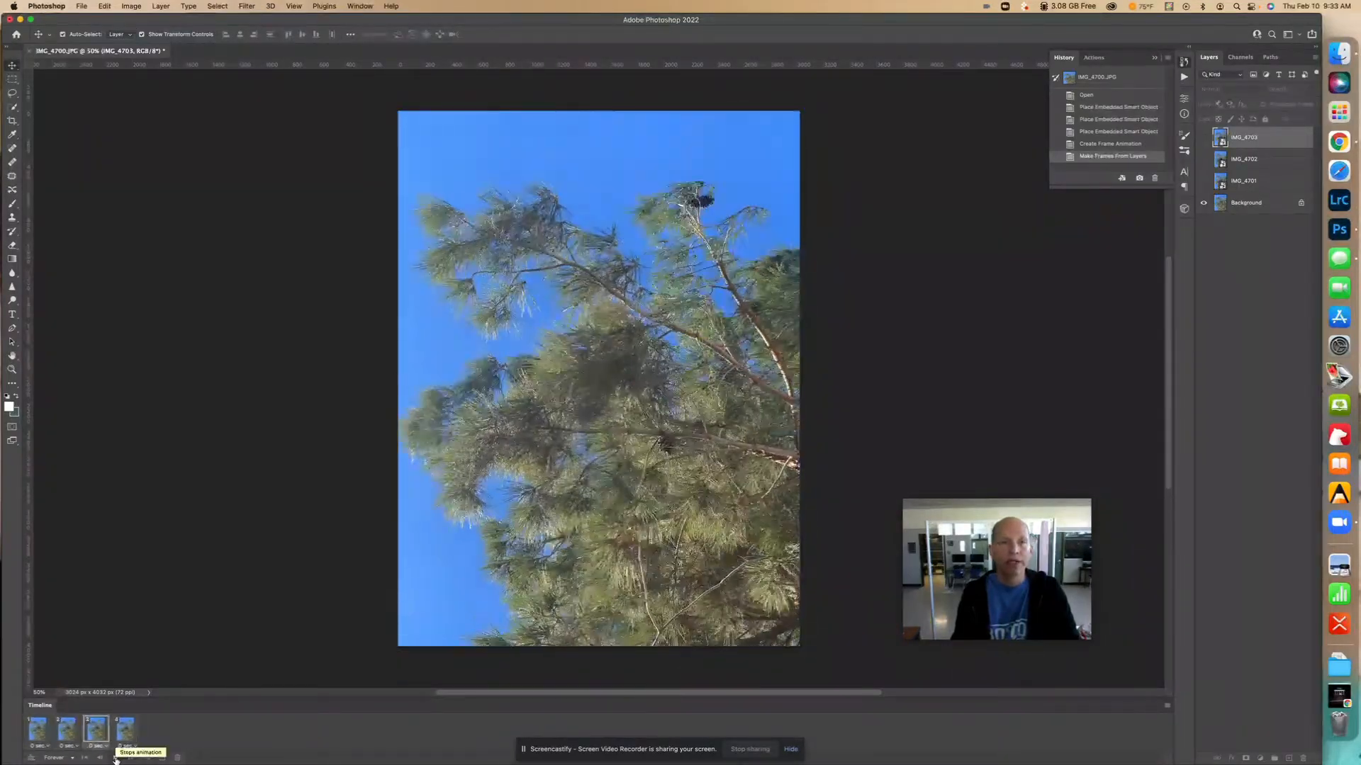
pyautogui.click(115, 758)
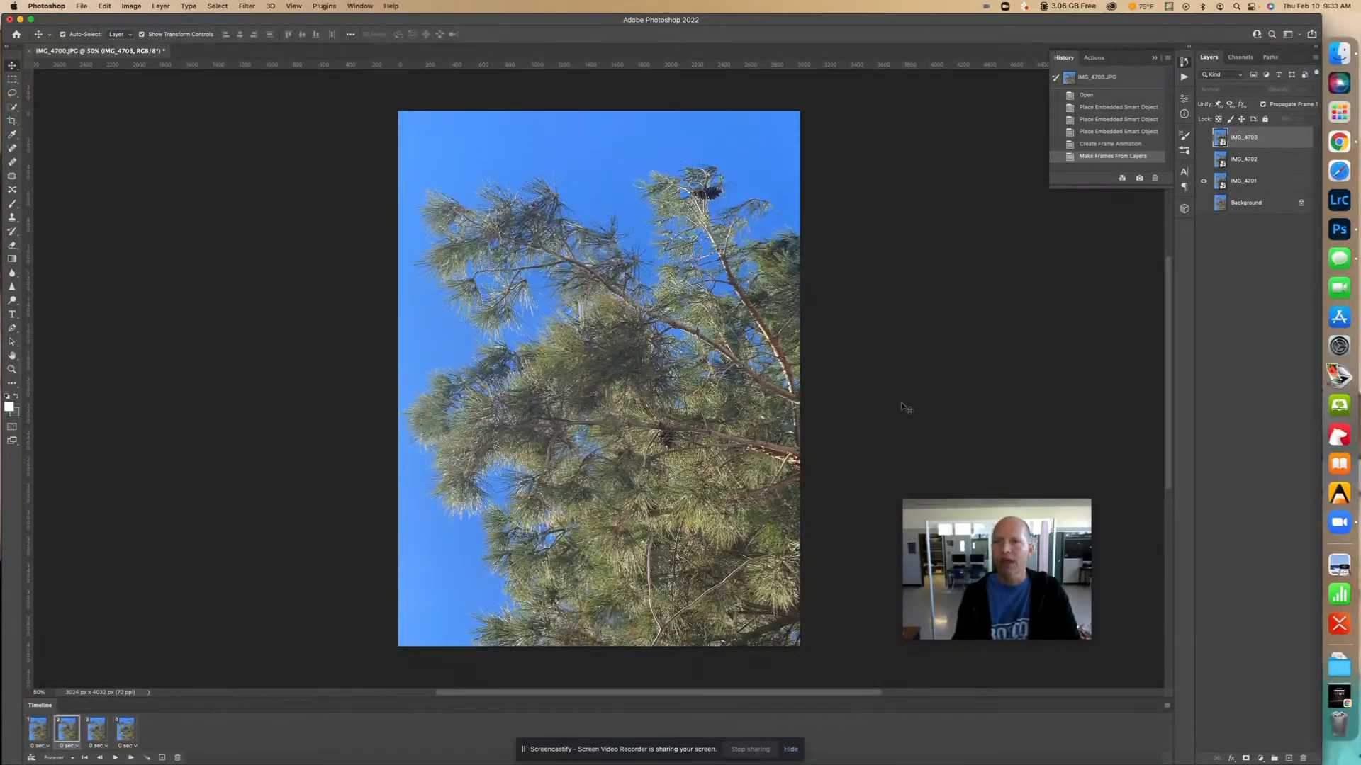
# Set the delay of all four animation frames to 0.1 seconds and play the animation to check its speed.
pyautogui.click(117, 758)
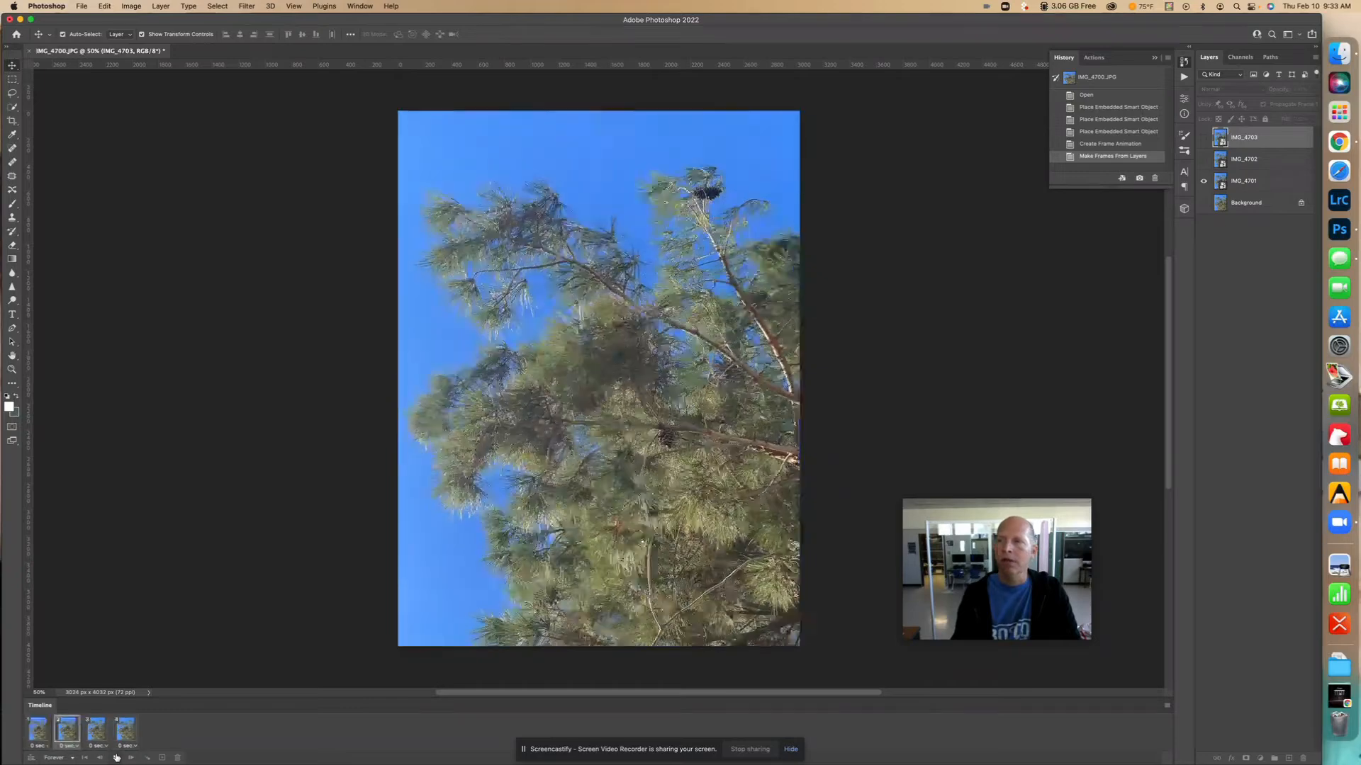
pyautogui.click(116, 758)
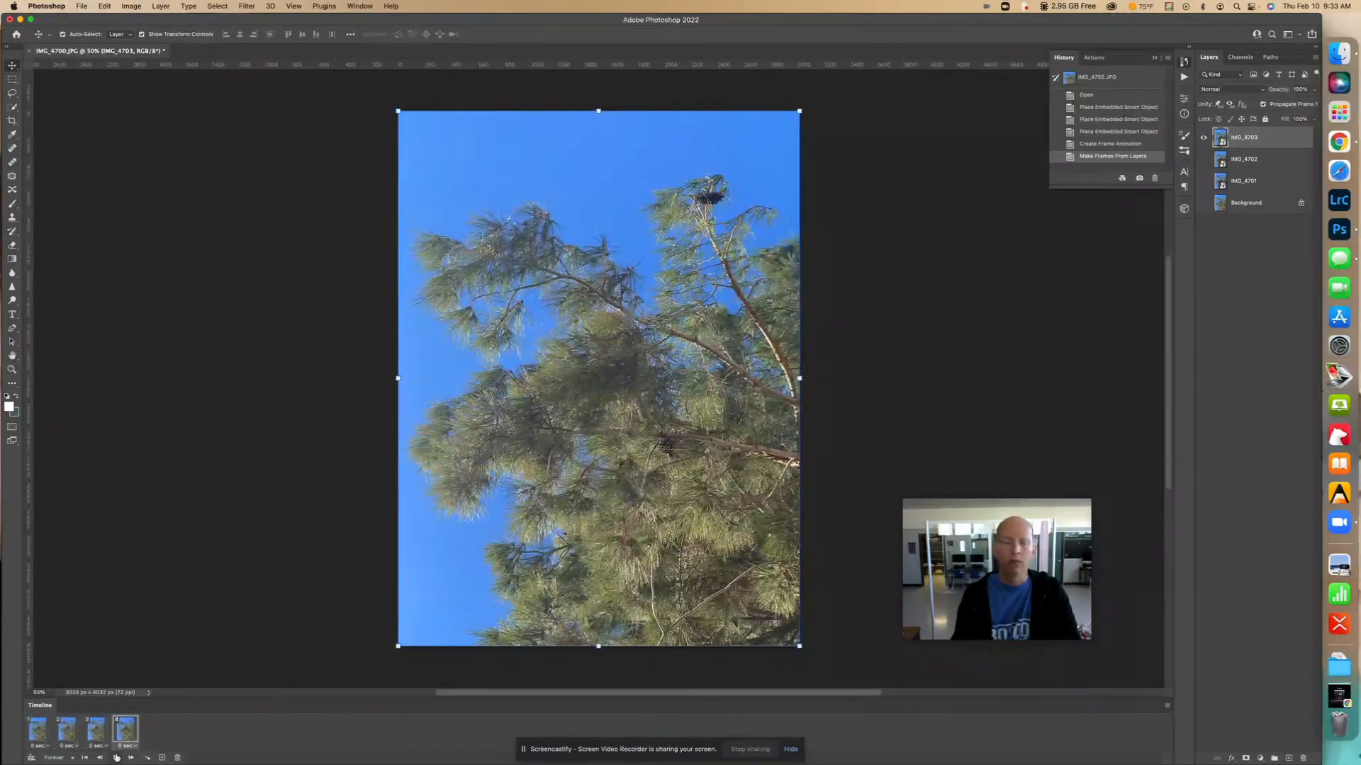
pyautogui.click(39, 746)
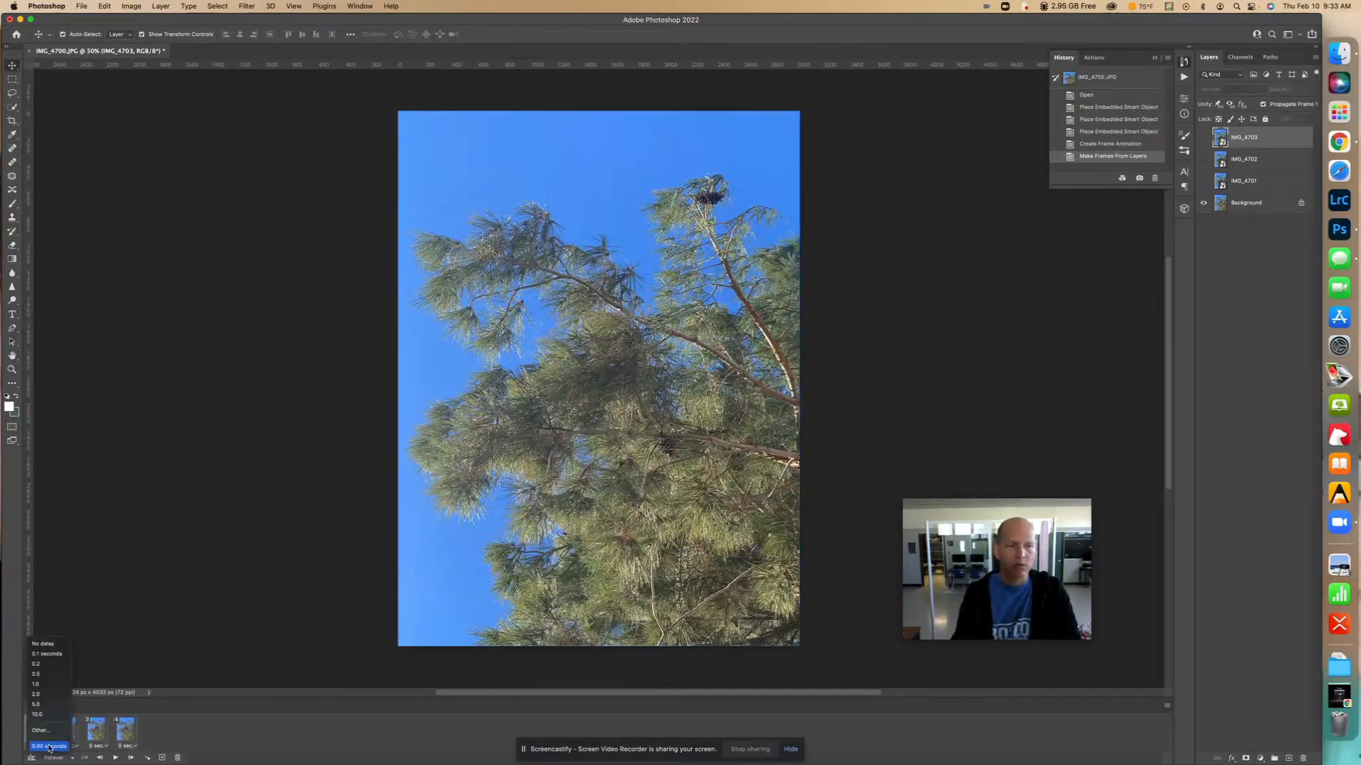
pyautogui.click(47, 653)
pyautogui.click(75, 747)
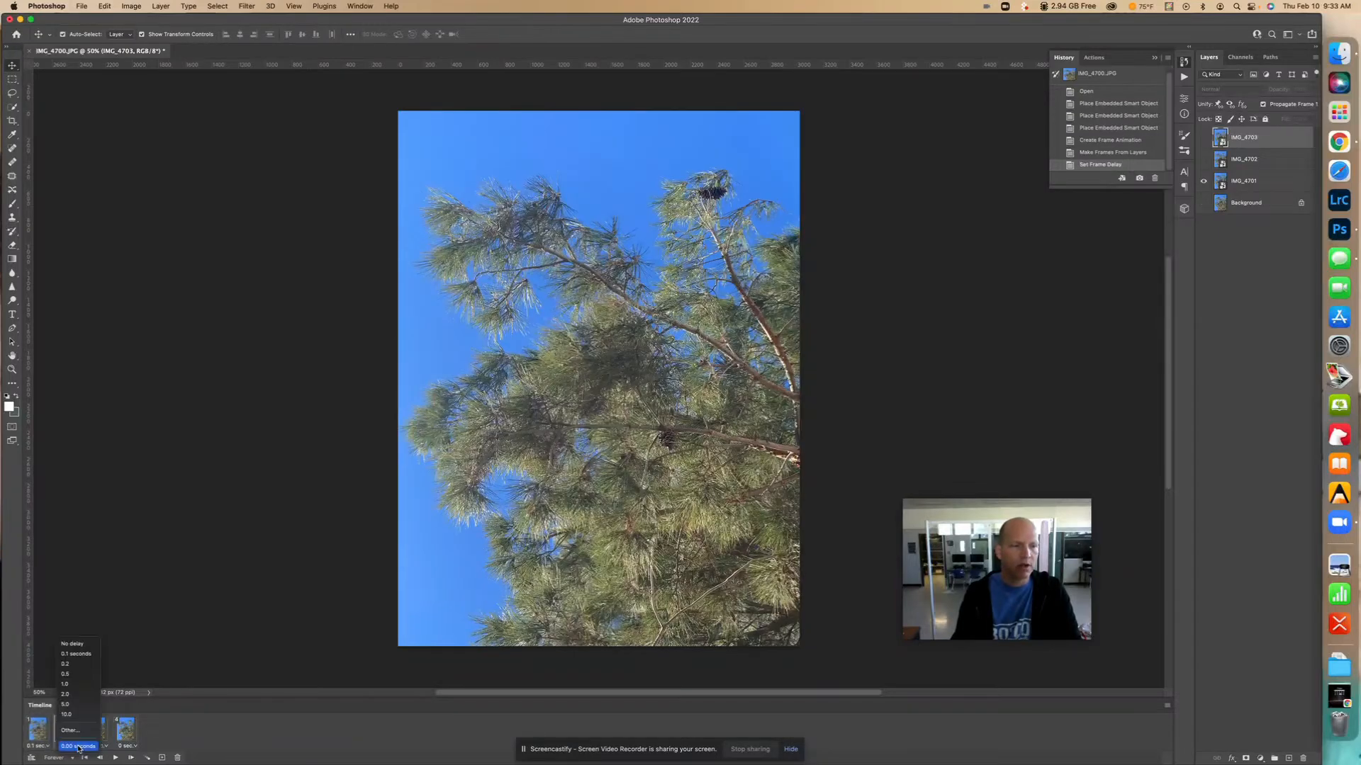
pyautogui.click(70, 650)
pyautogui.click(102, 746)
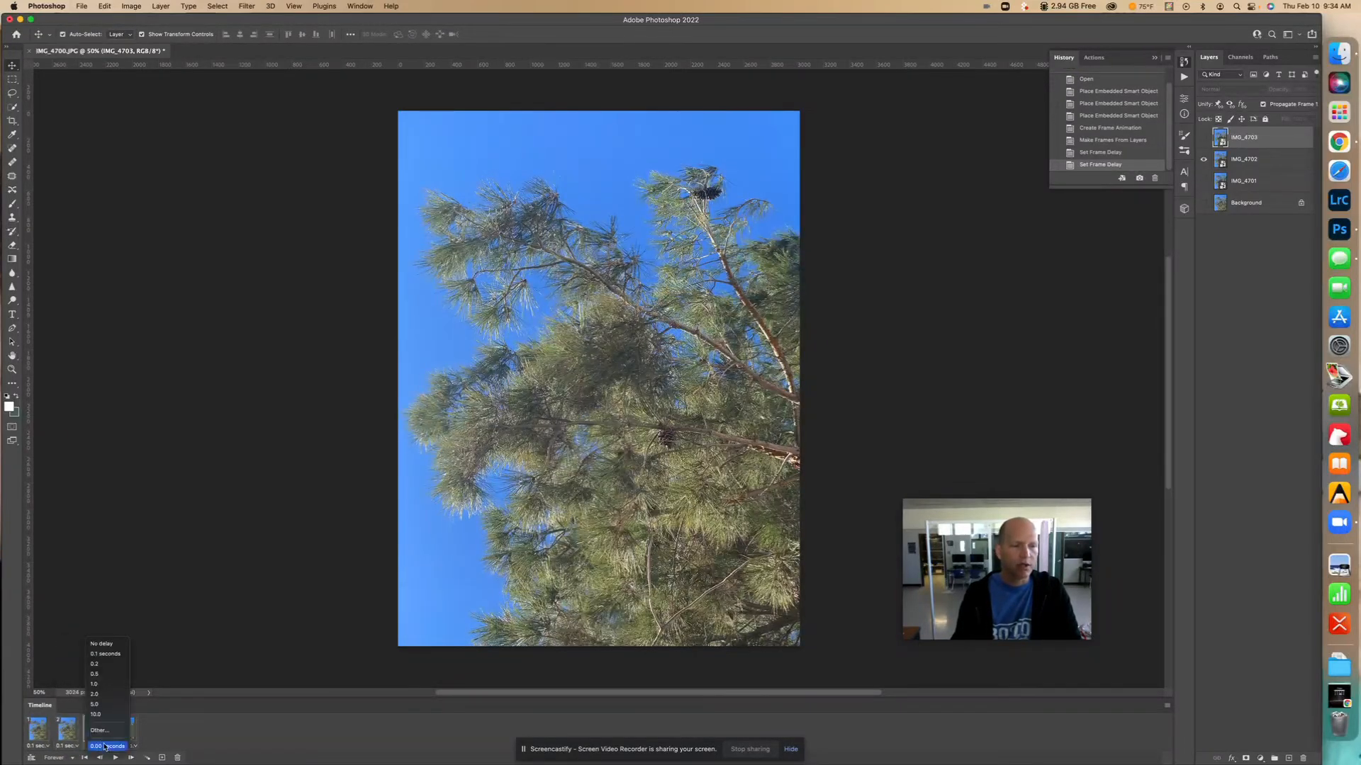
pyautogui.click(132, 741)
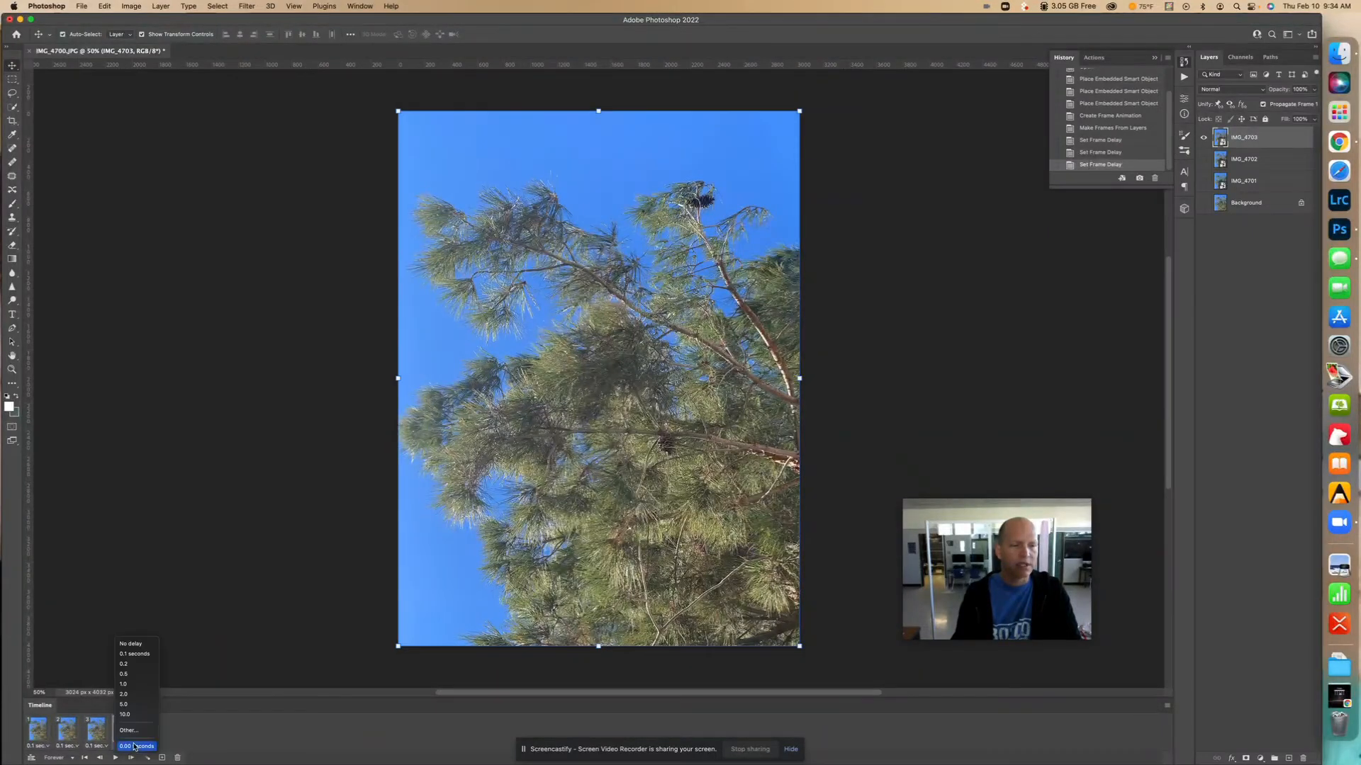
pyautogui.click(131, 658)
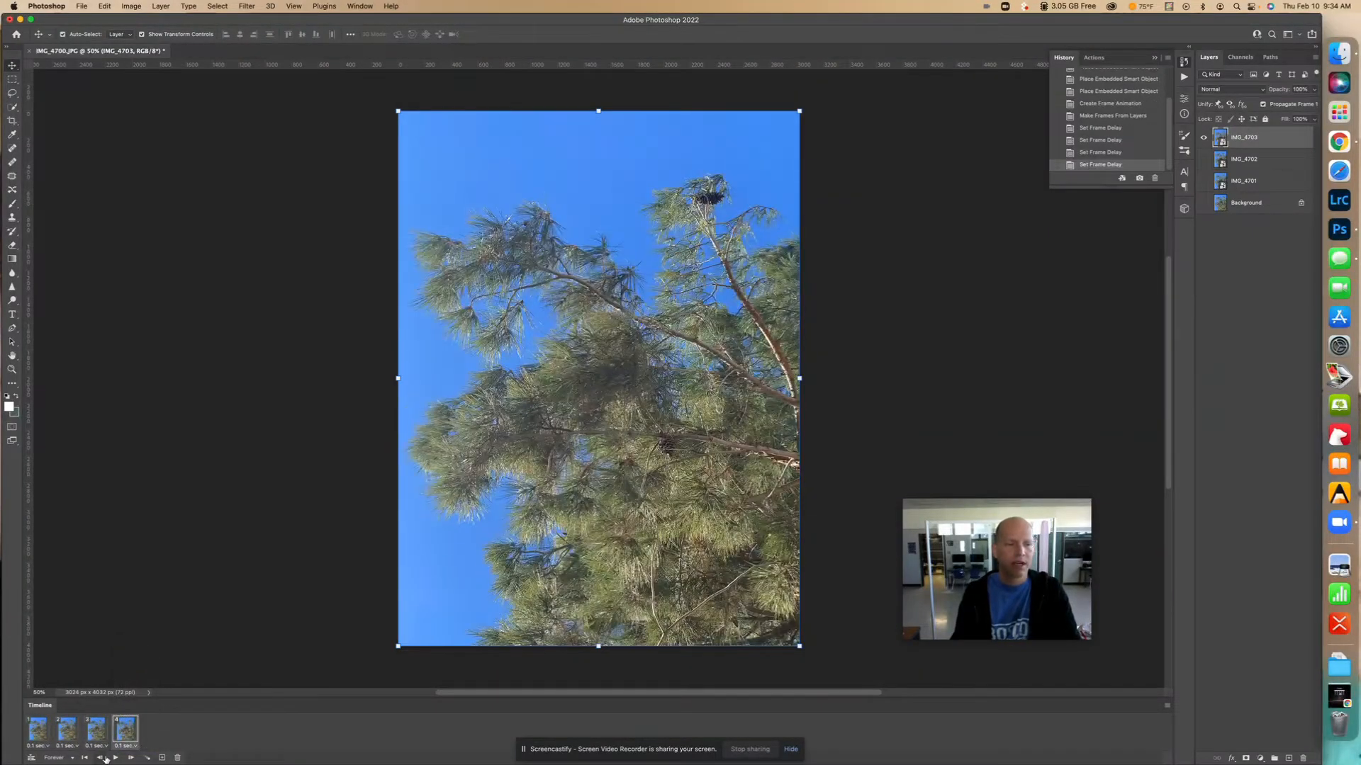
pyautogui.click(115, 758)
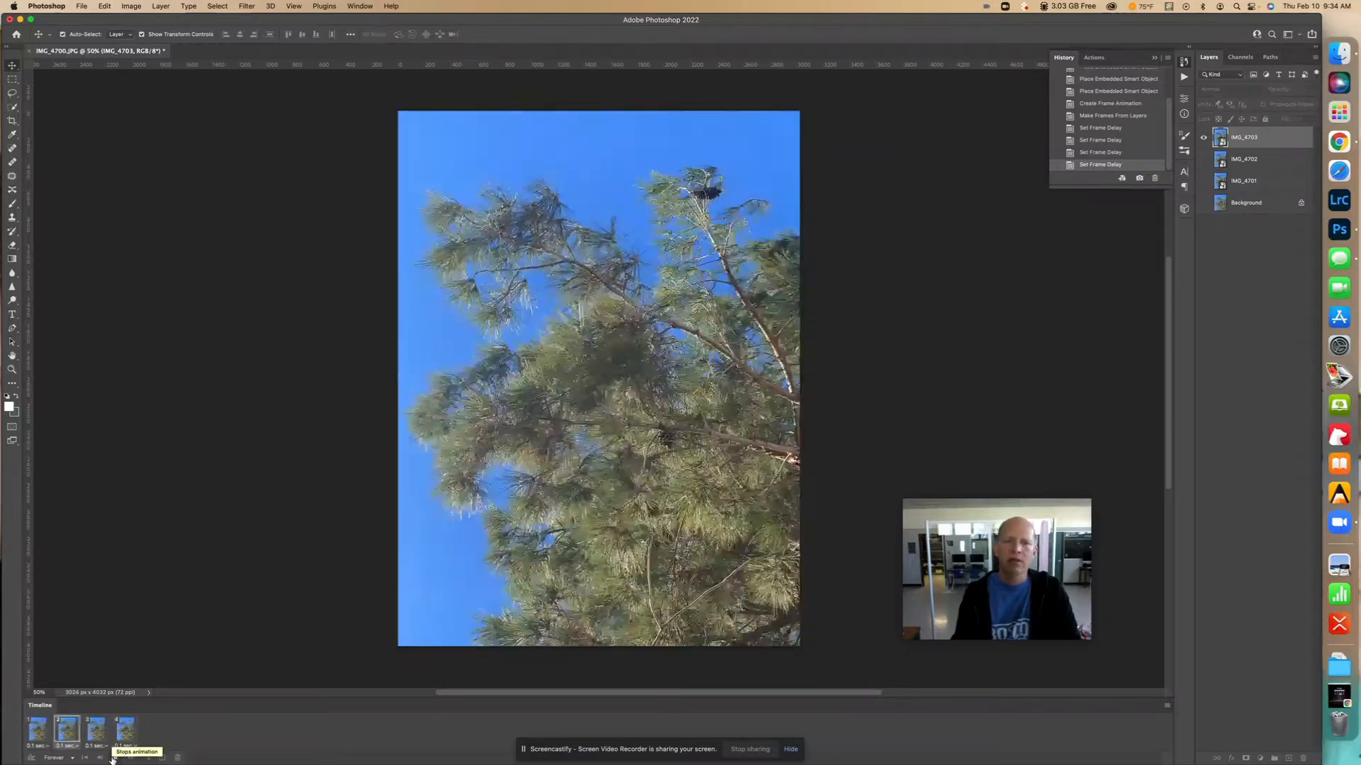
pyautogui.click(112, 758)
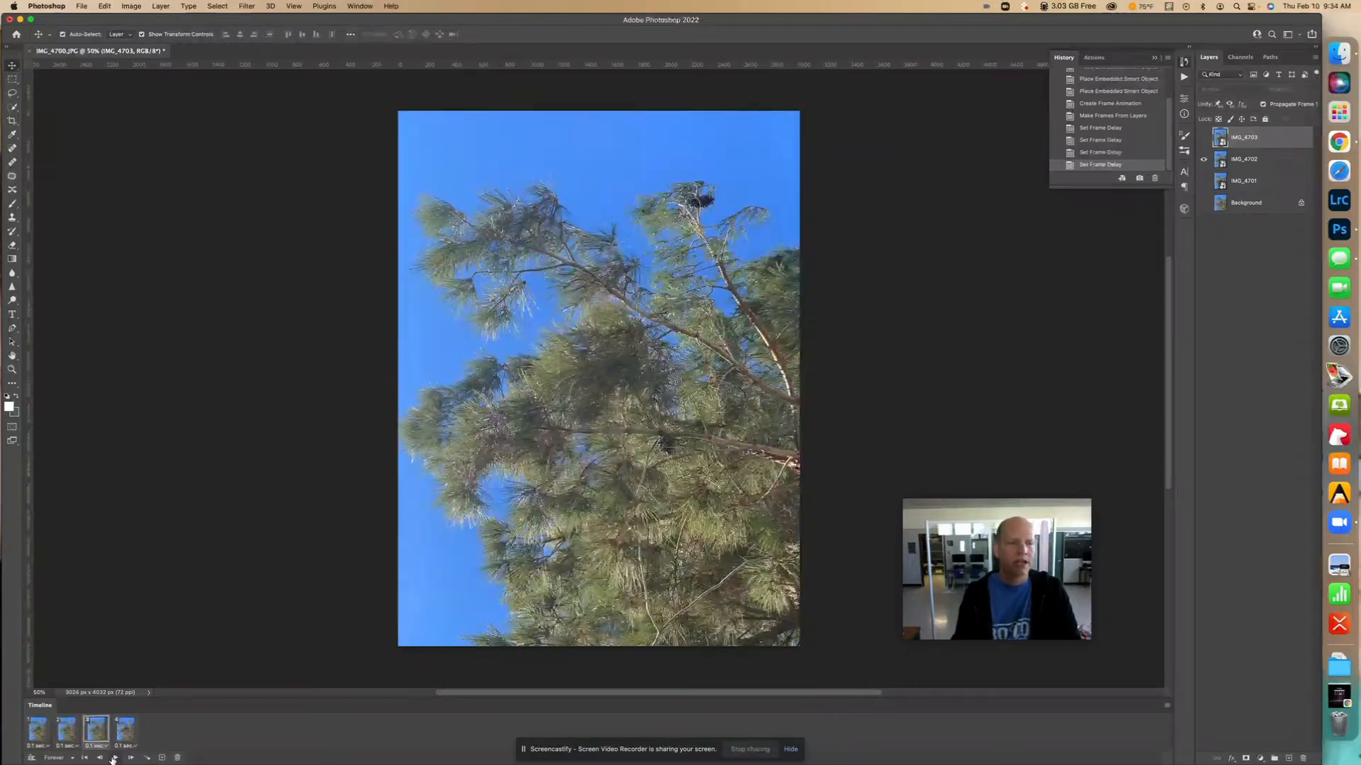
# Slow the animation by setting all four frame delays to 0.2 seconds, and play it to check the result.
pyautogui.click(47, 747)
pyautogui.click(56, 665)
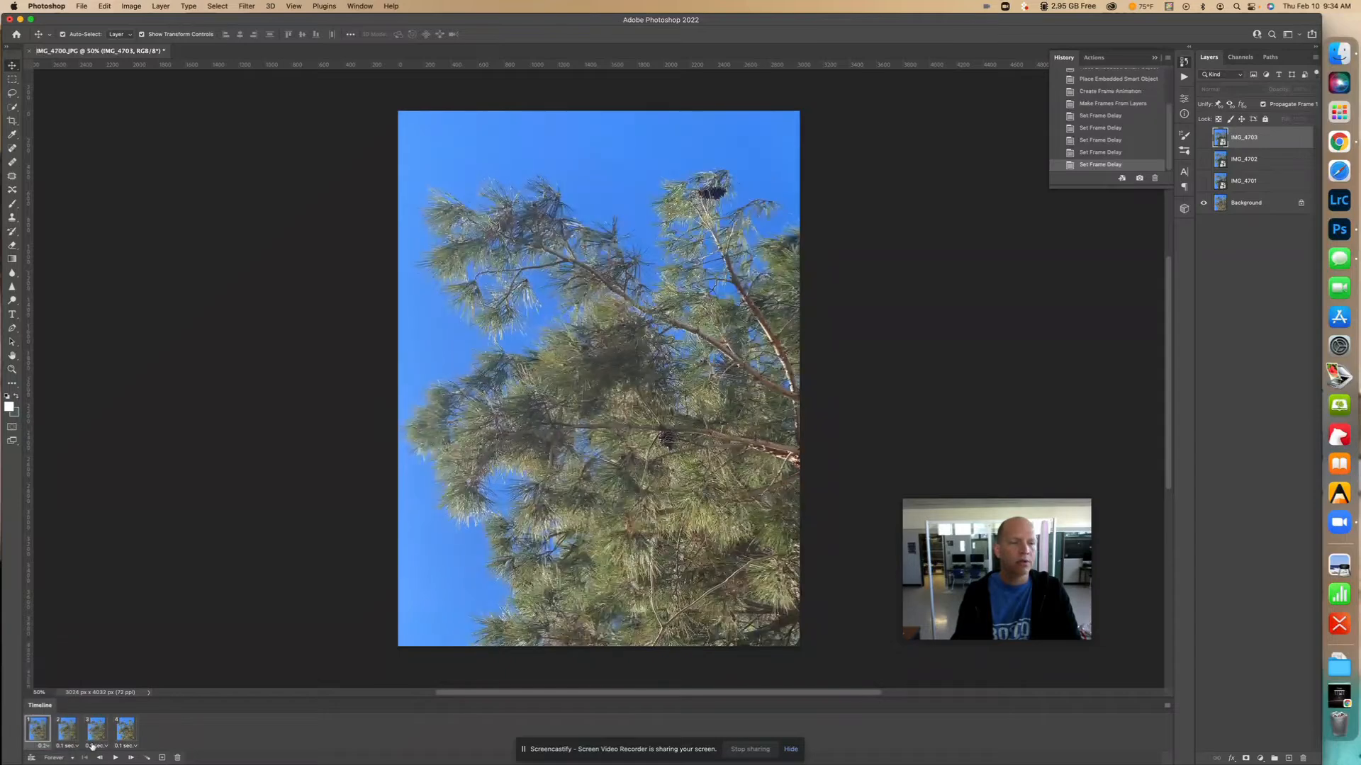
pyautogui.click(76, 746)
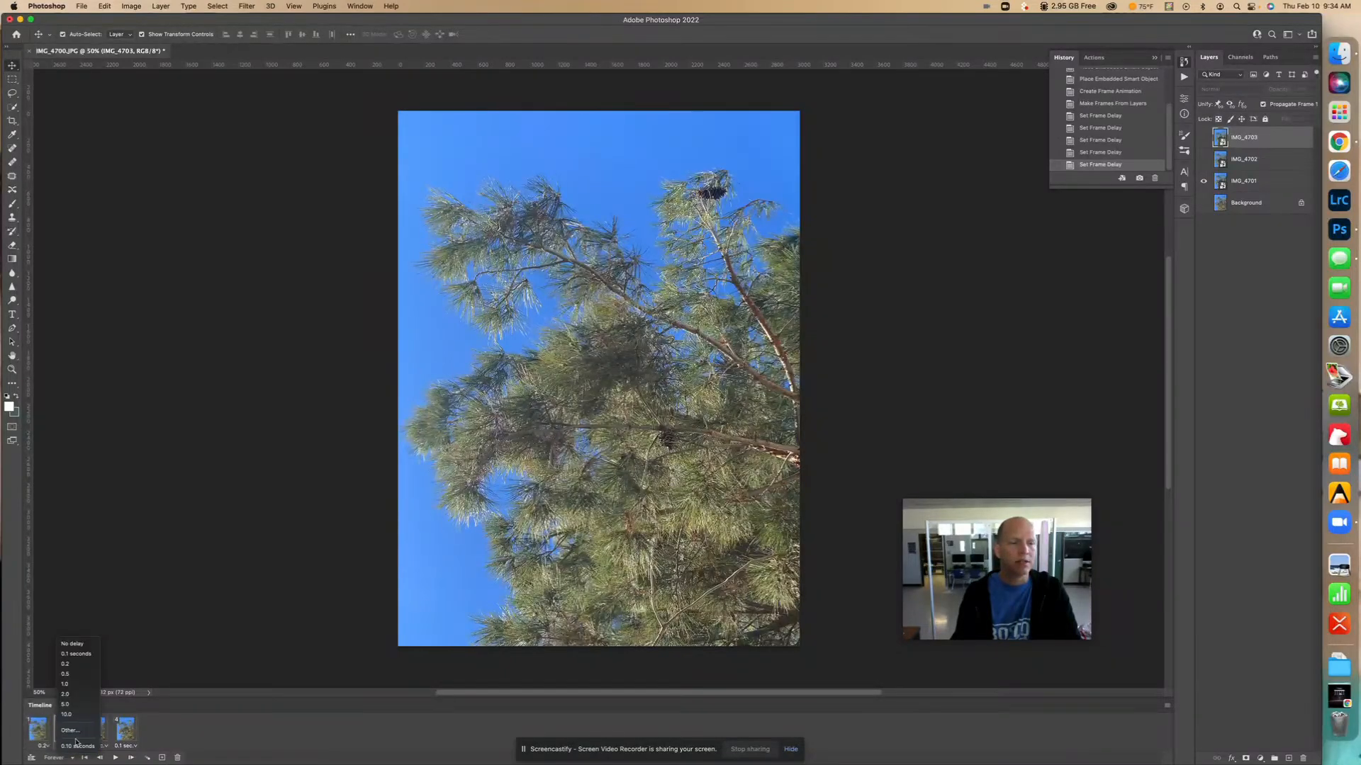
pyautogui.click(68, 664)
pyautogui.click(106, 746)
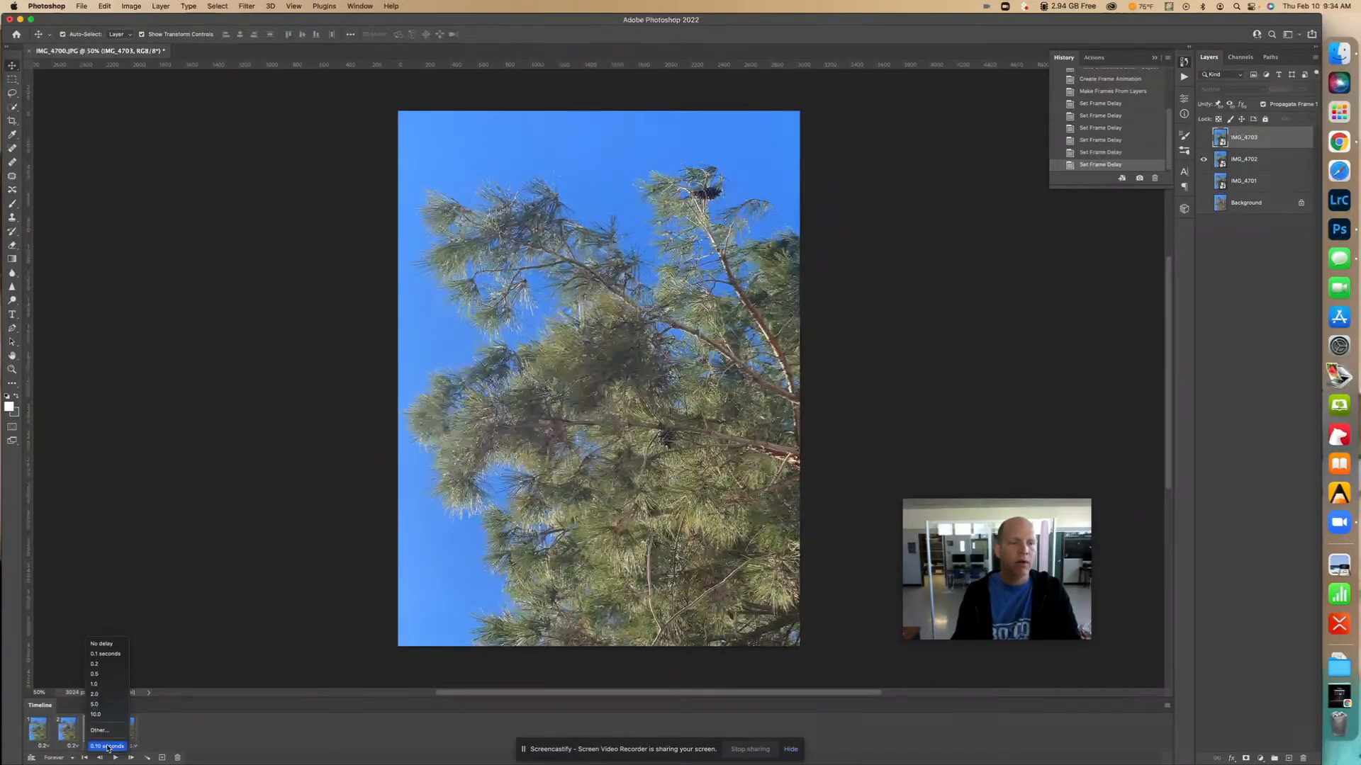
pyautogui.click(110, 666)
pyautogui.click(132, 746)
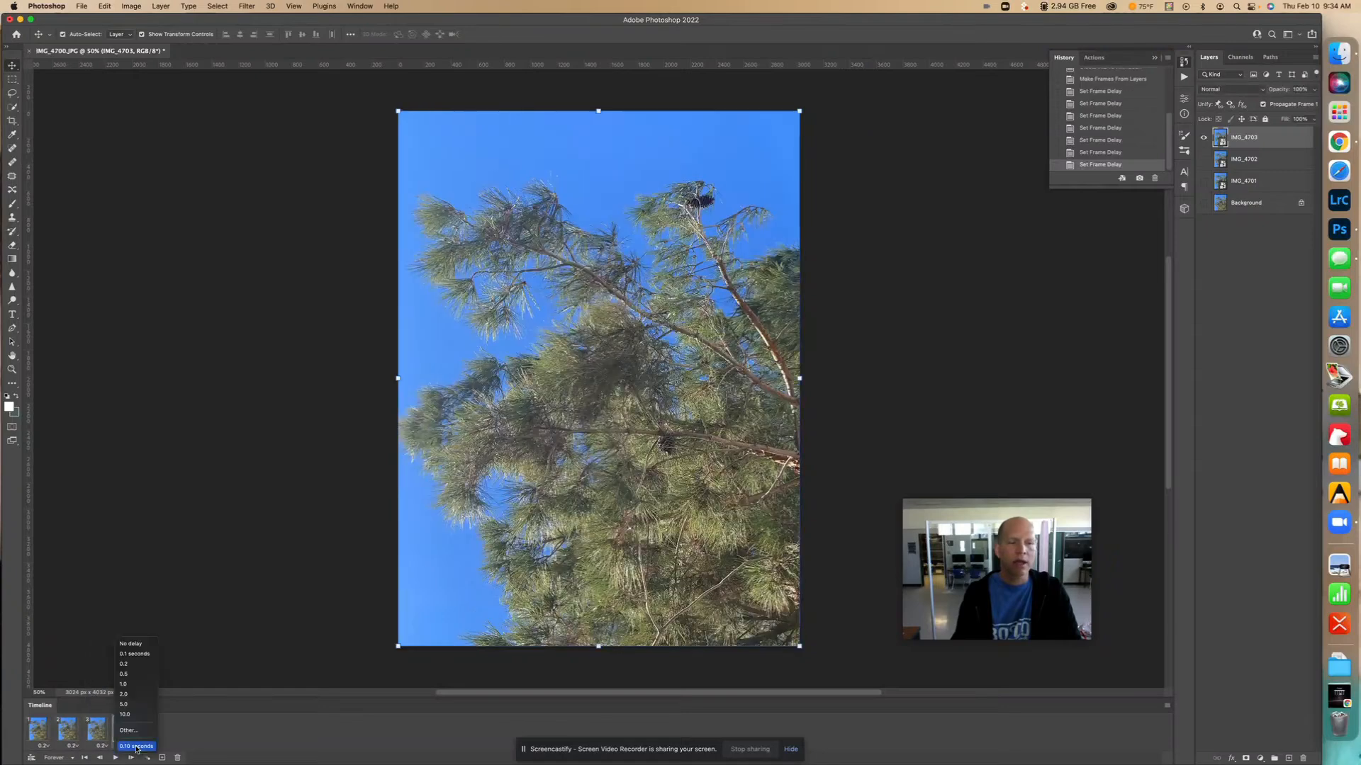
pyautogui.click(133, 664)
pyautogui.click(115, 758)
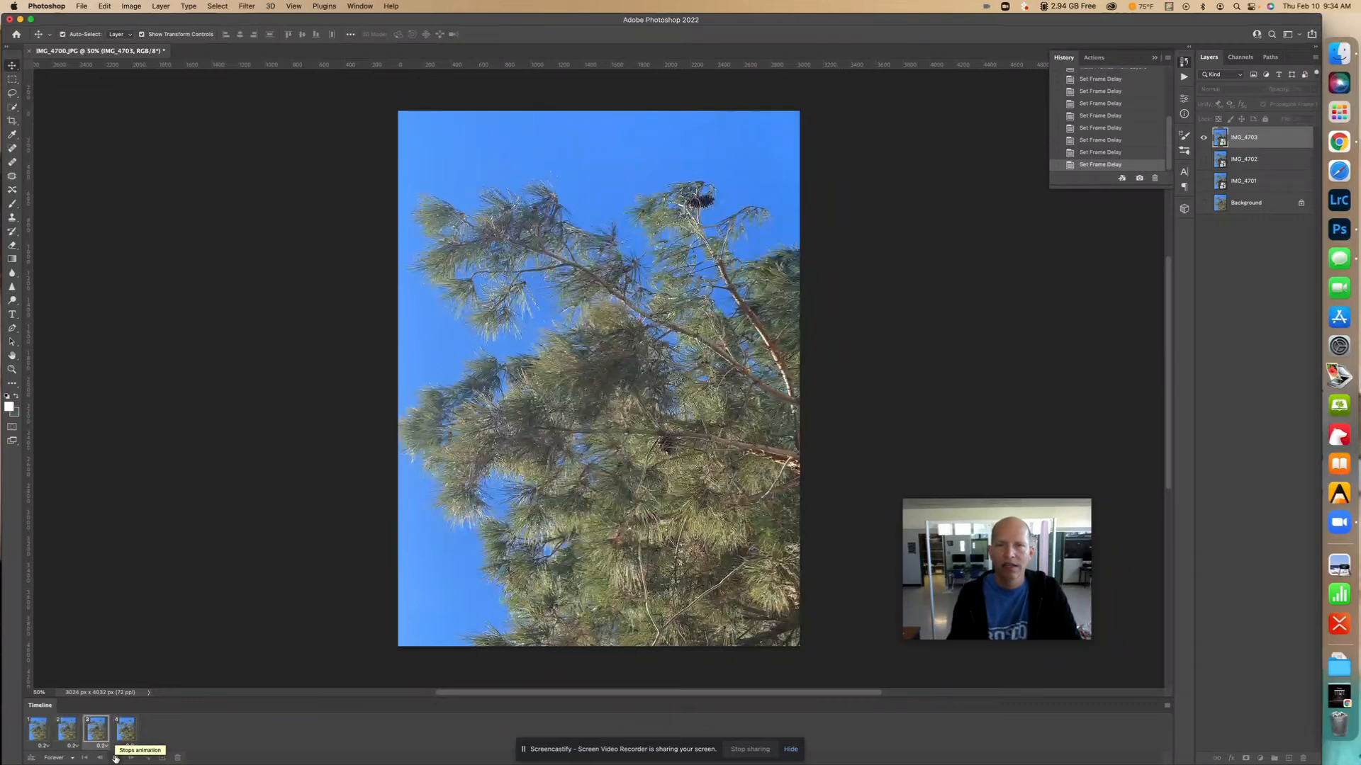
pyautogui.click(116, 757)
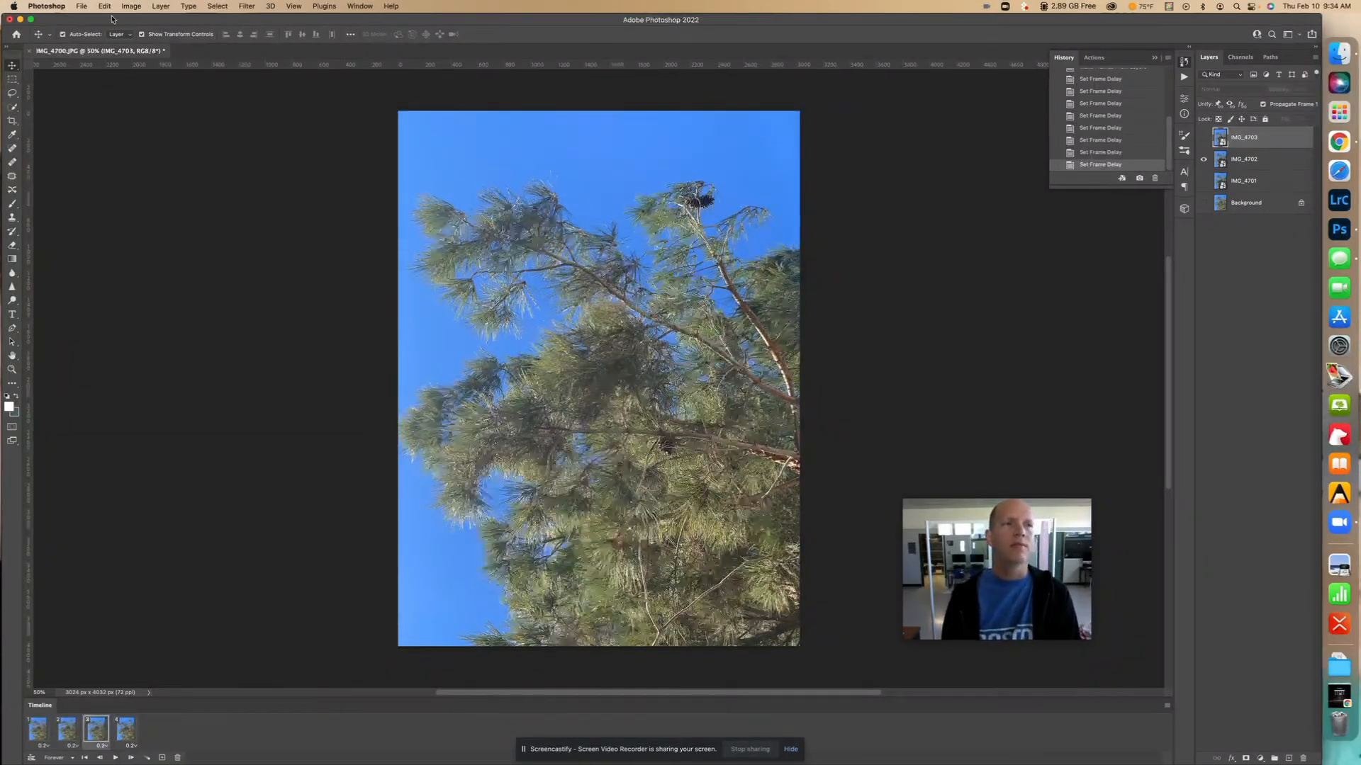
# Start a Save for Web (Legacy) export in GIF format and set the image height to 1000 px with proportions linked.
pyautogui.click(82, 7)
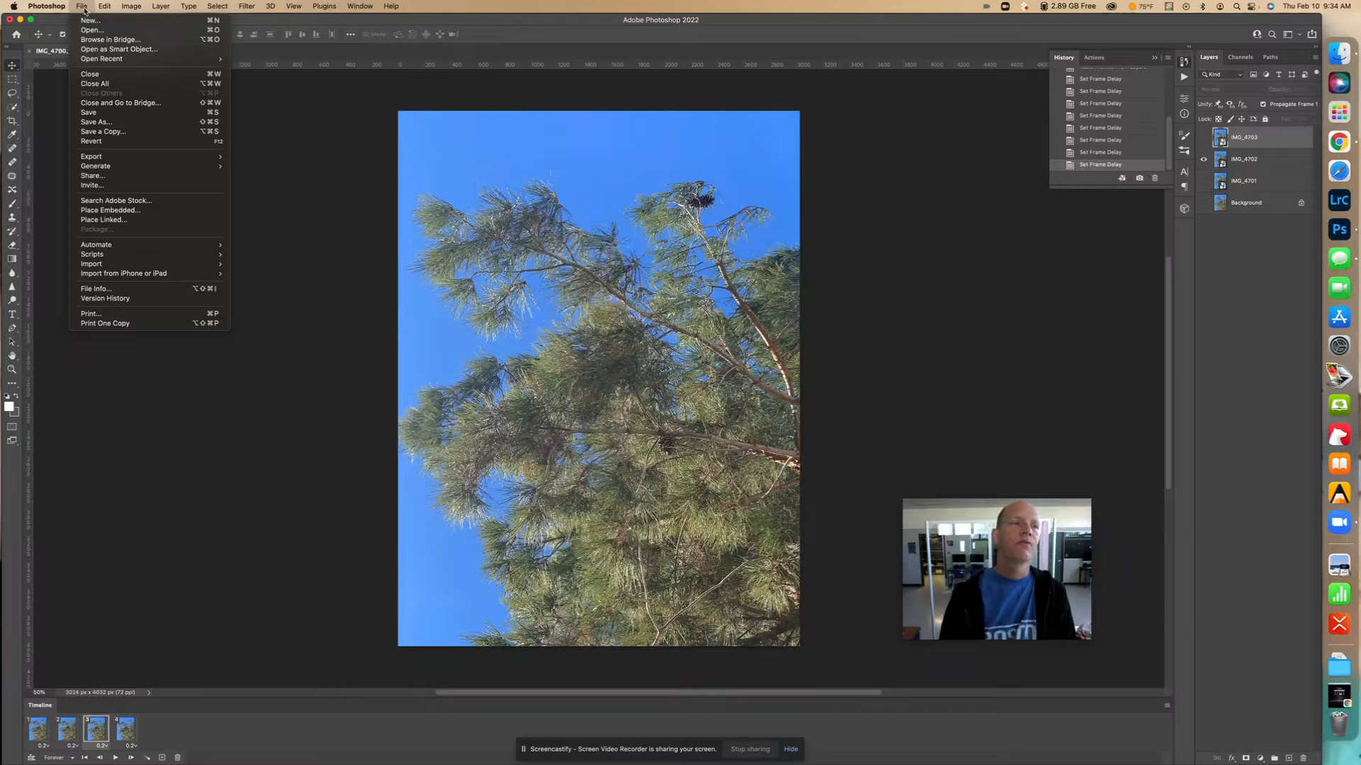
pyautogui.moveTo(135, 161)
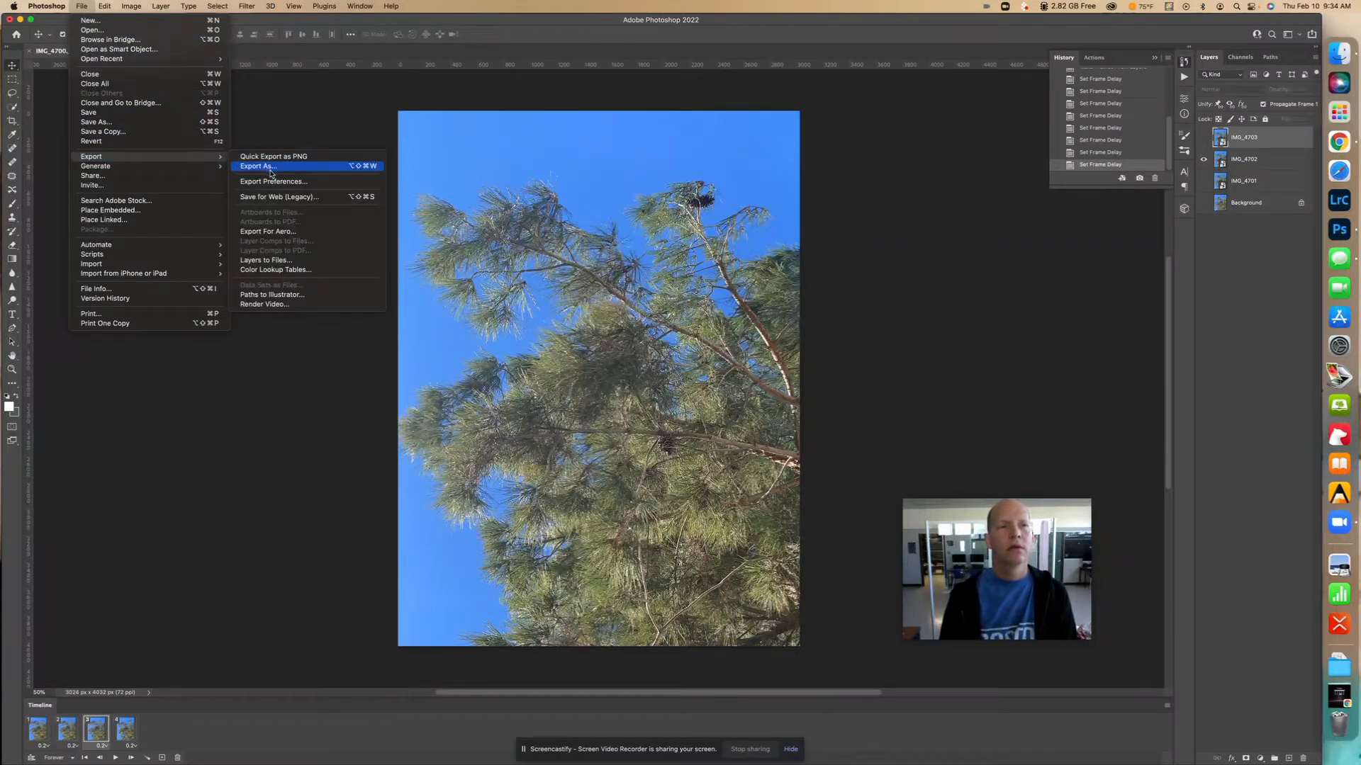
pyautogui.click(333, 198)
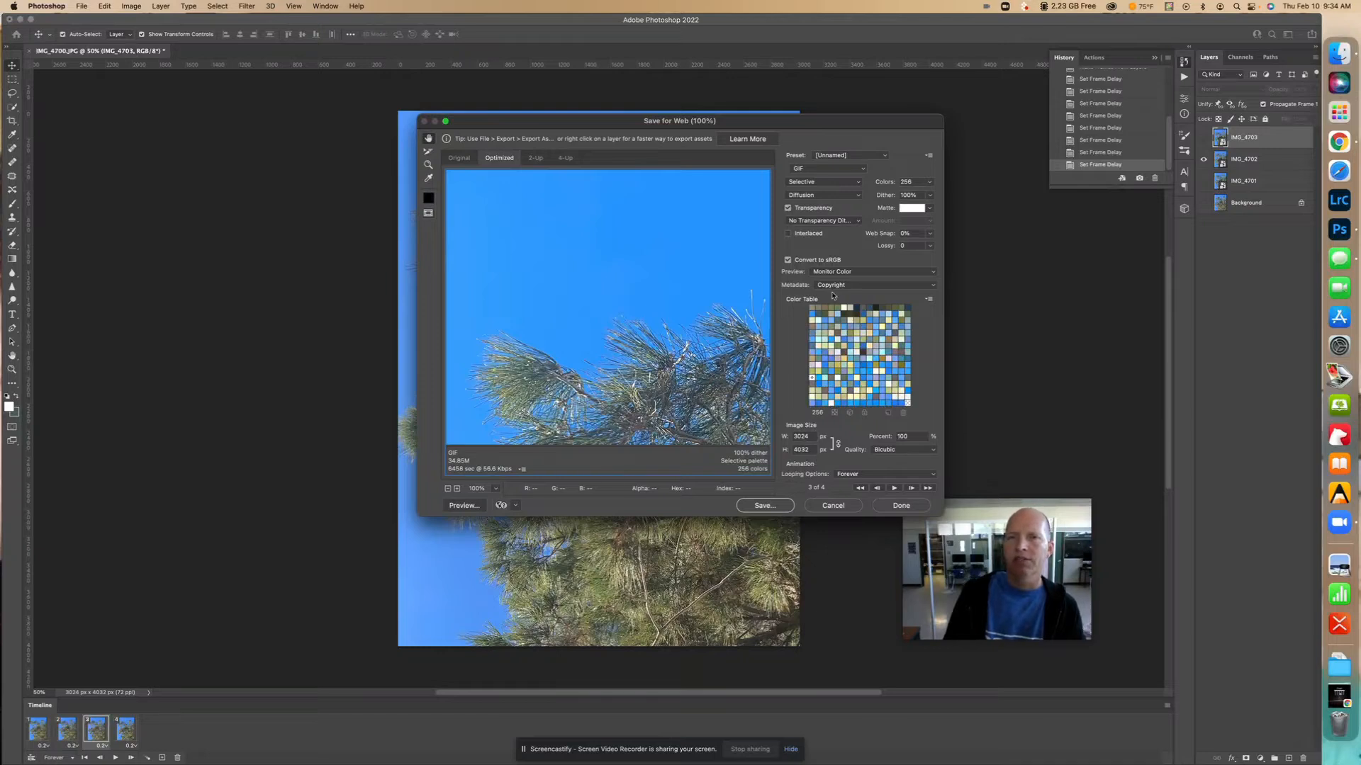
pyautogui.click(834, 171)
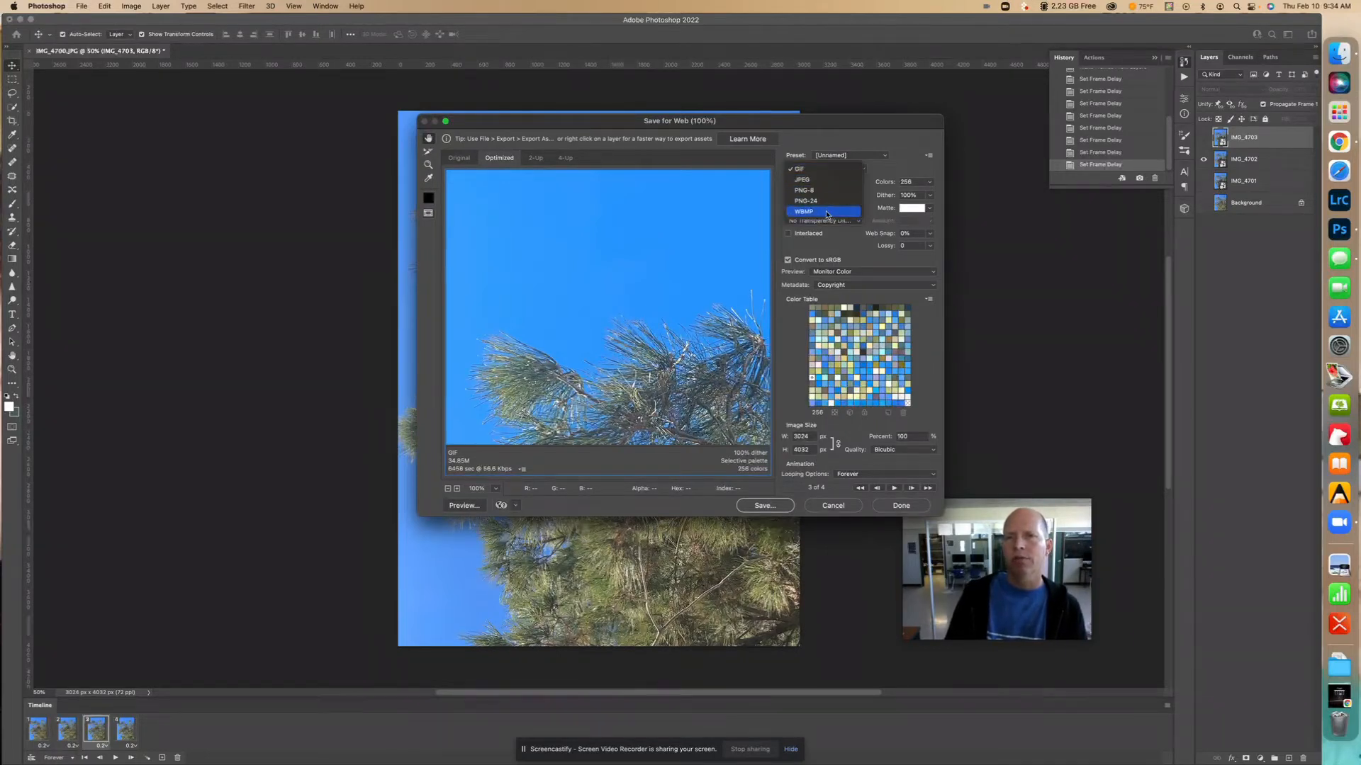
pyautogui.click(823, 171)
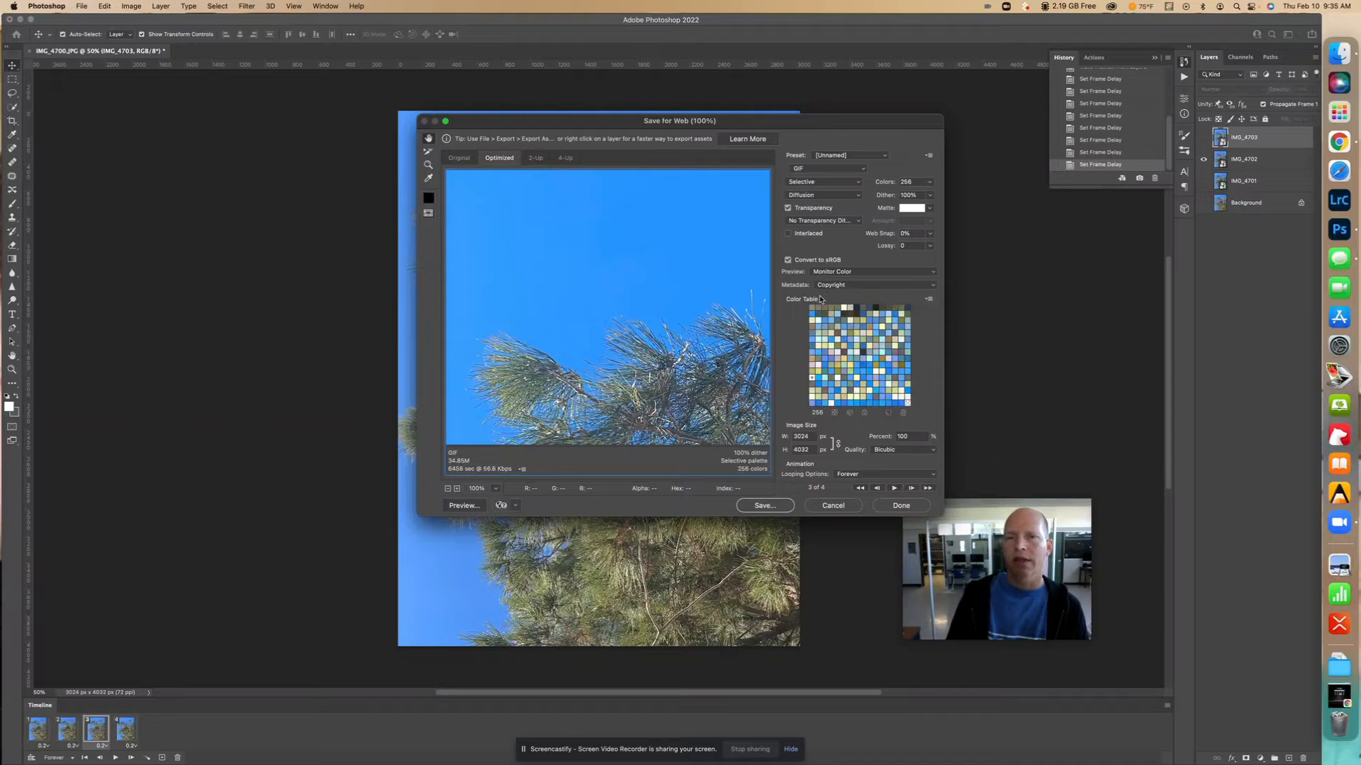
pyautogui.doubleClick(812, 451)
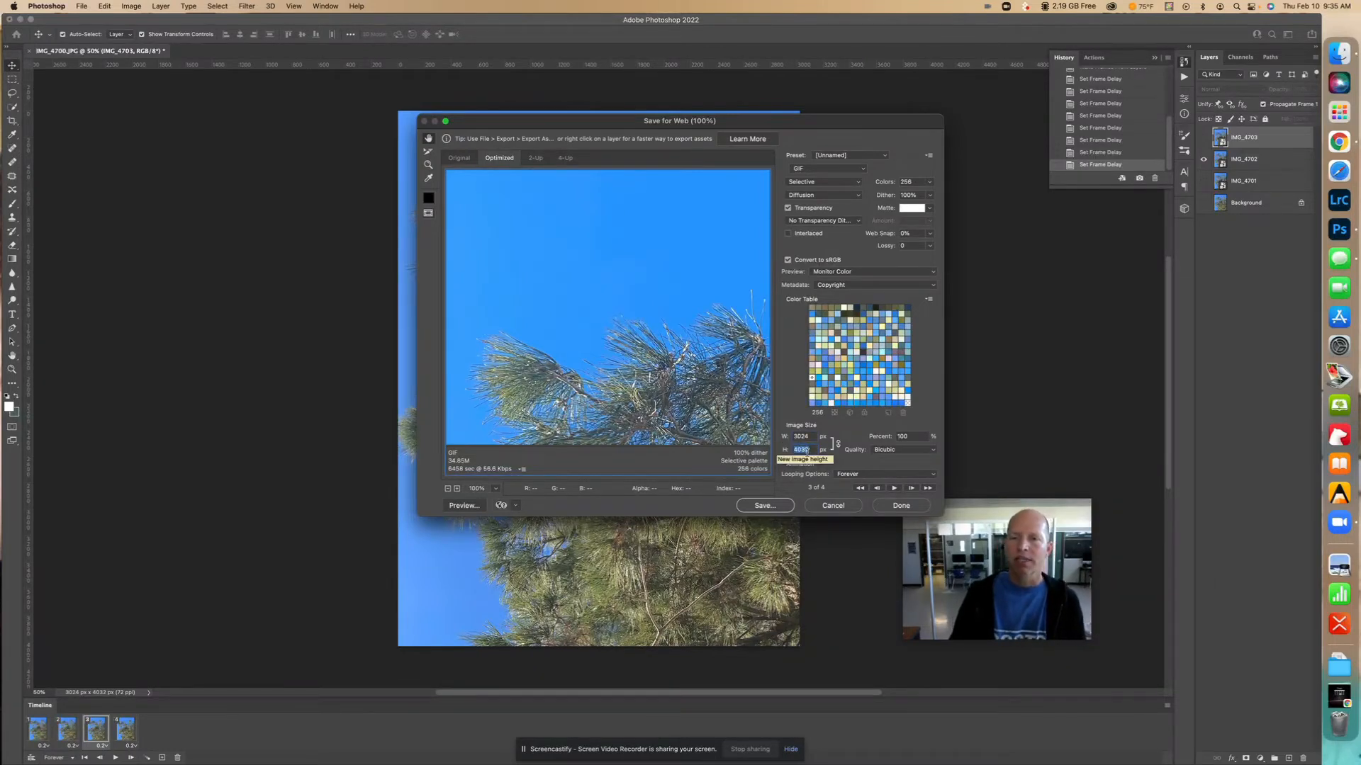
pyautogui.write('1000')
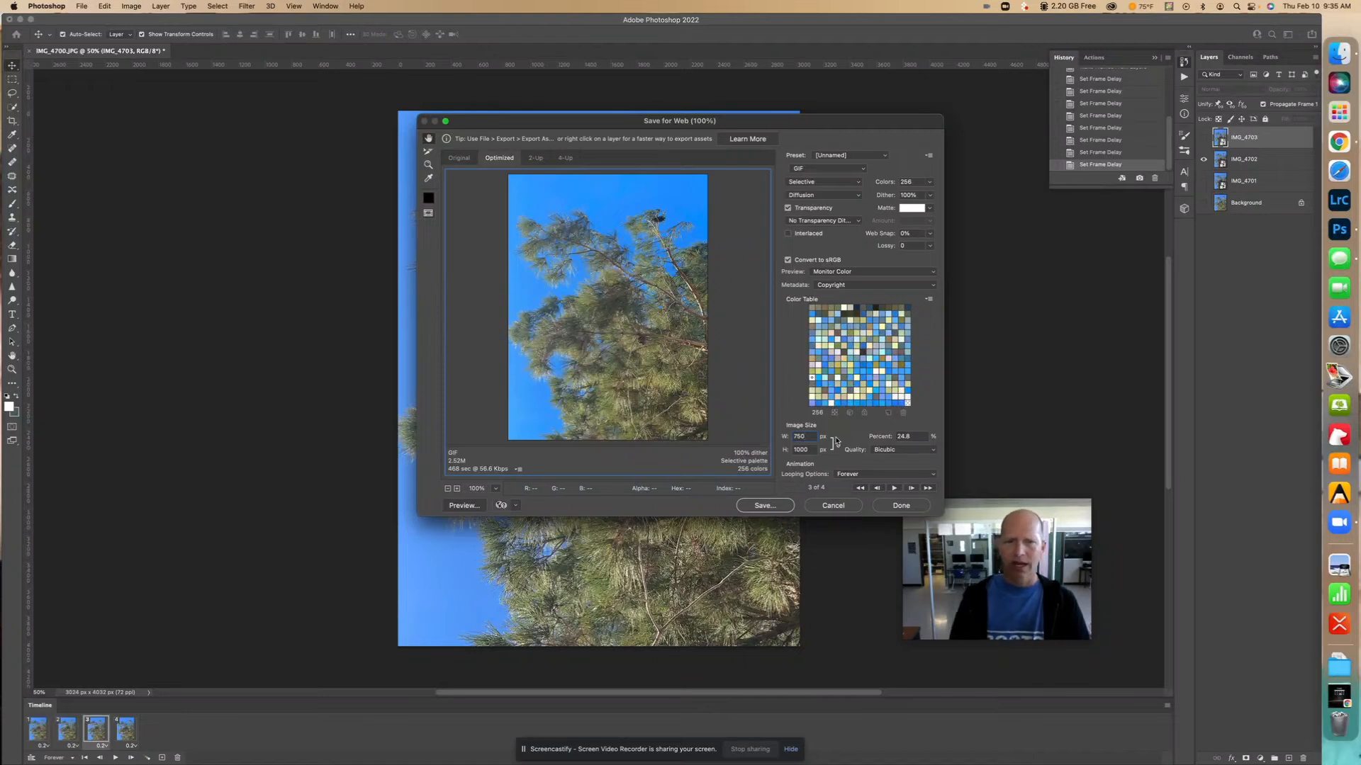
# Save the optimized GIF in Downloads, putting the creator's full name and "Tree_in_Wind_" before IMG_4700.gif in the file name.
pyautogui.click(777, 507)
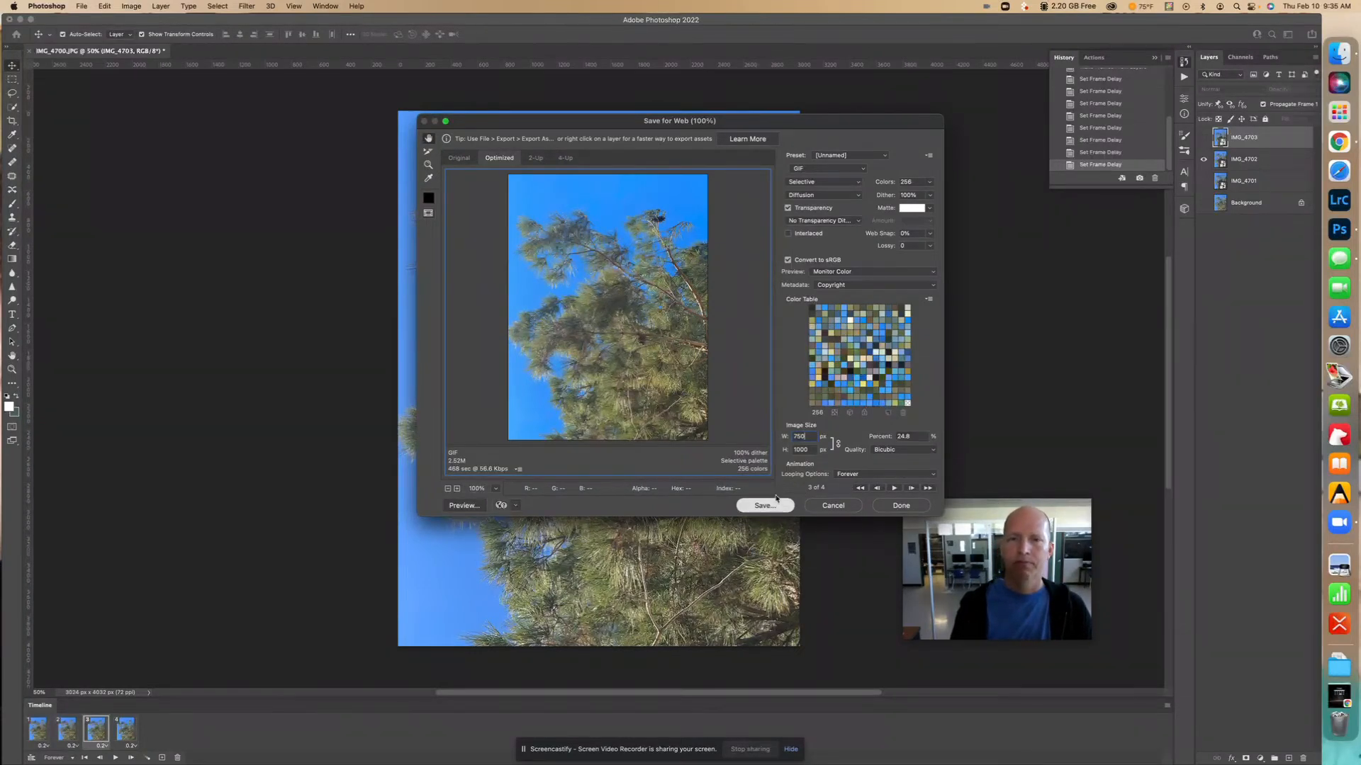
pyautogui.moveTo(397, 502); pyautogui.dragTo(602, 161)
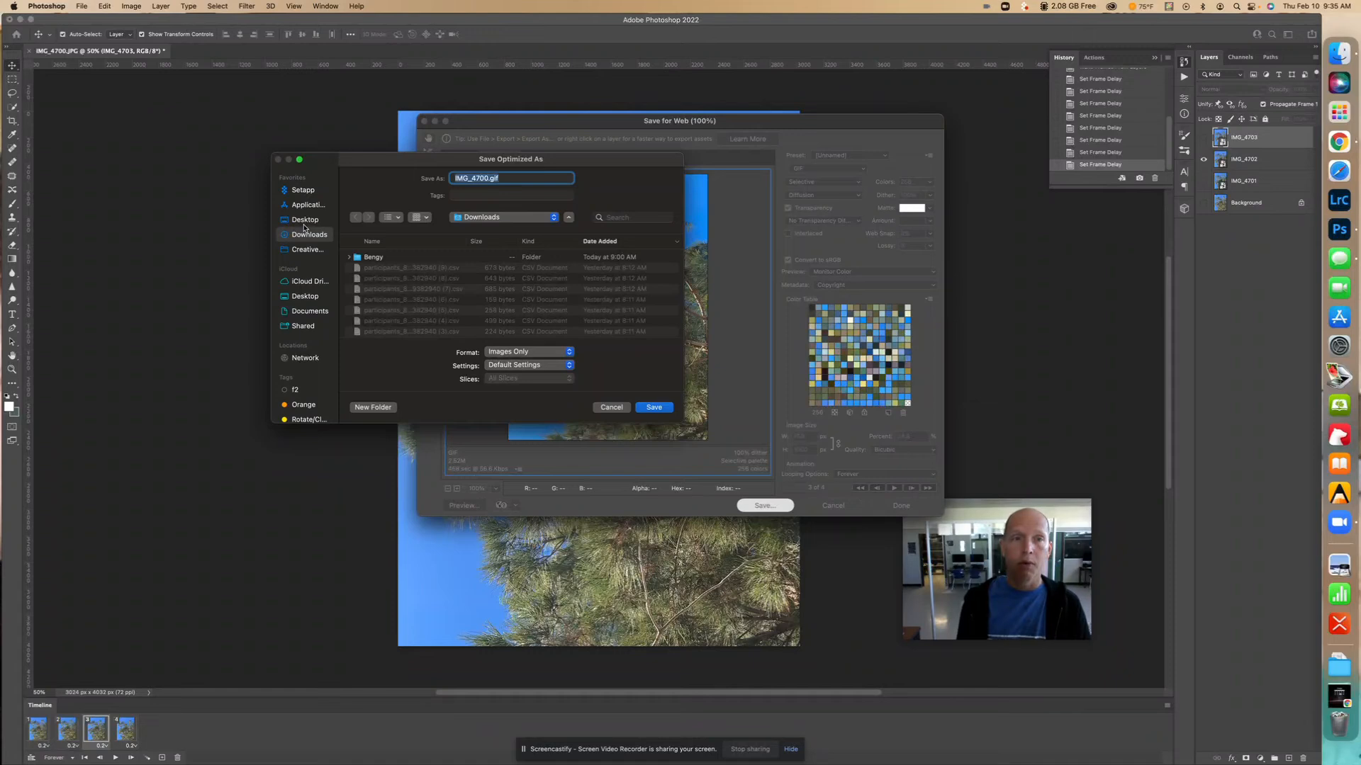
pyautogui.press('Left')
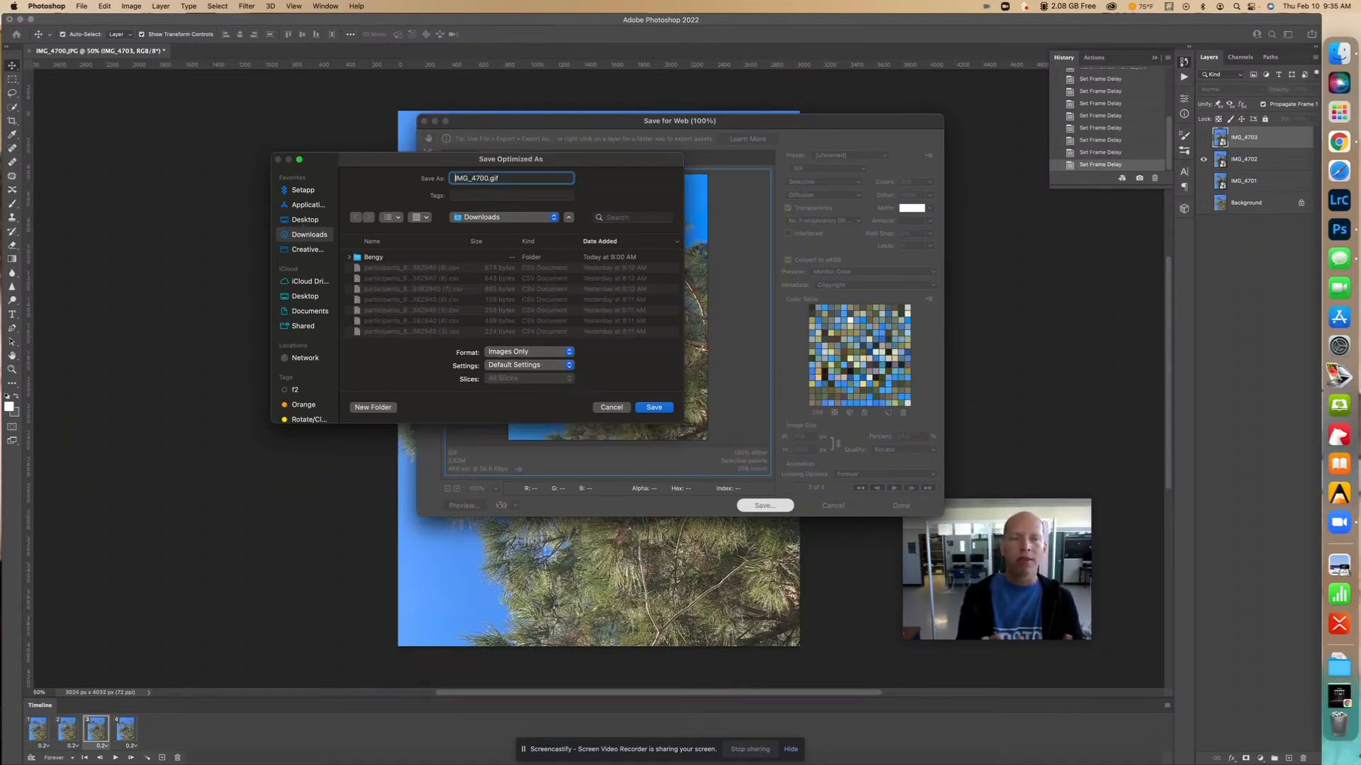
pyautogui.write('Matt_G')
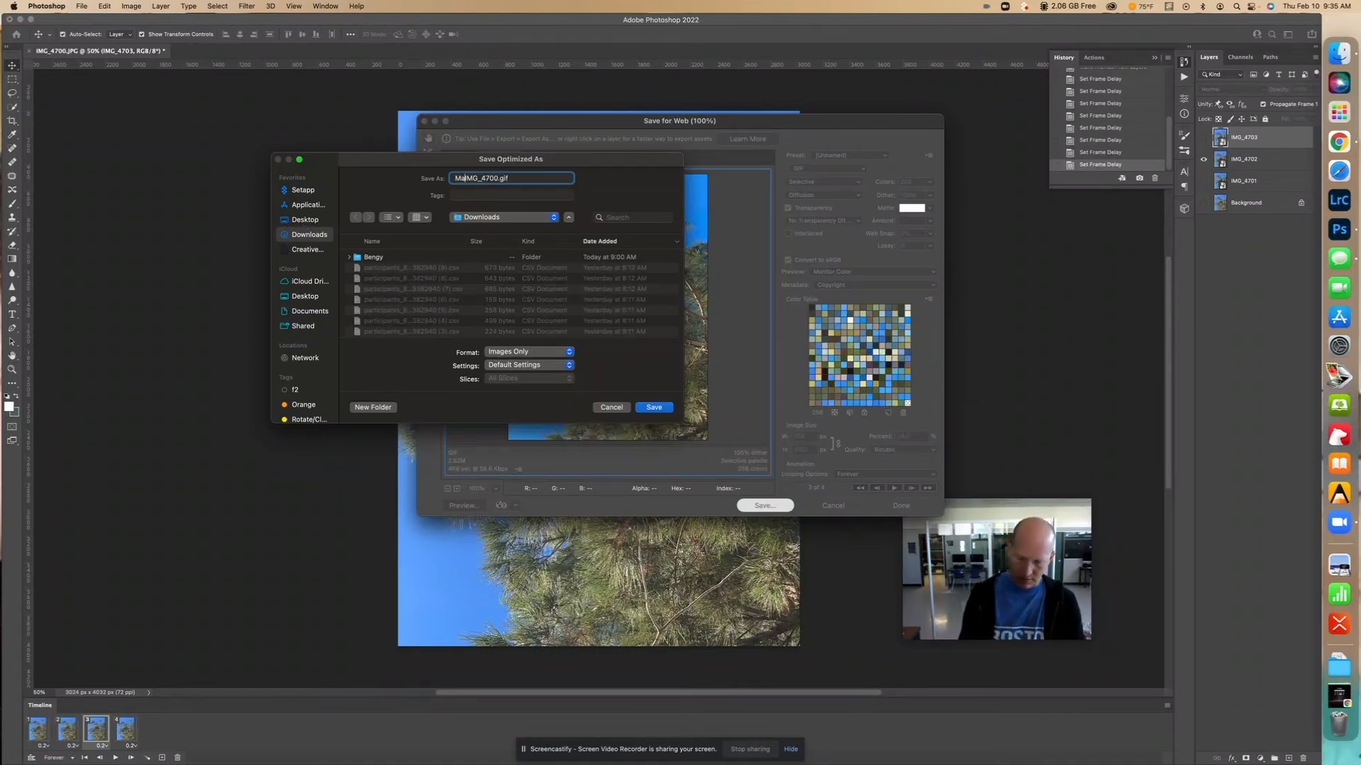
pyautogui.write('eorge')
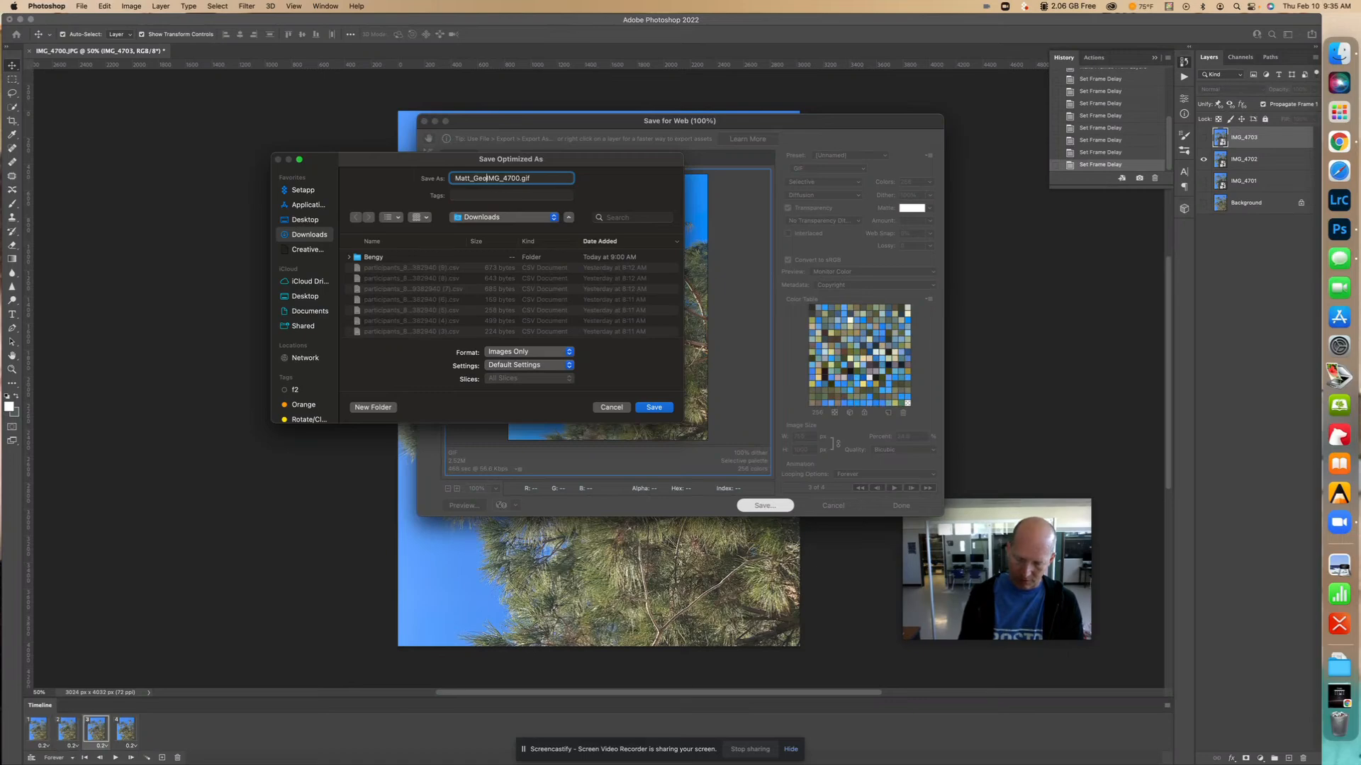
pyautogui.write('_')
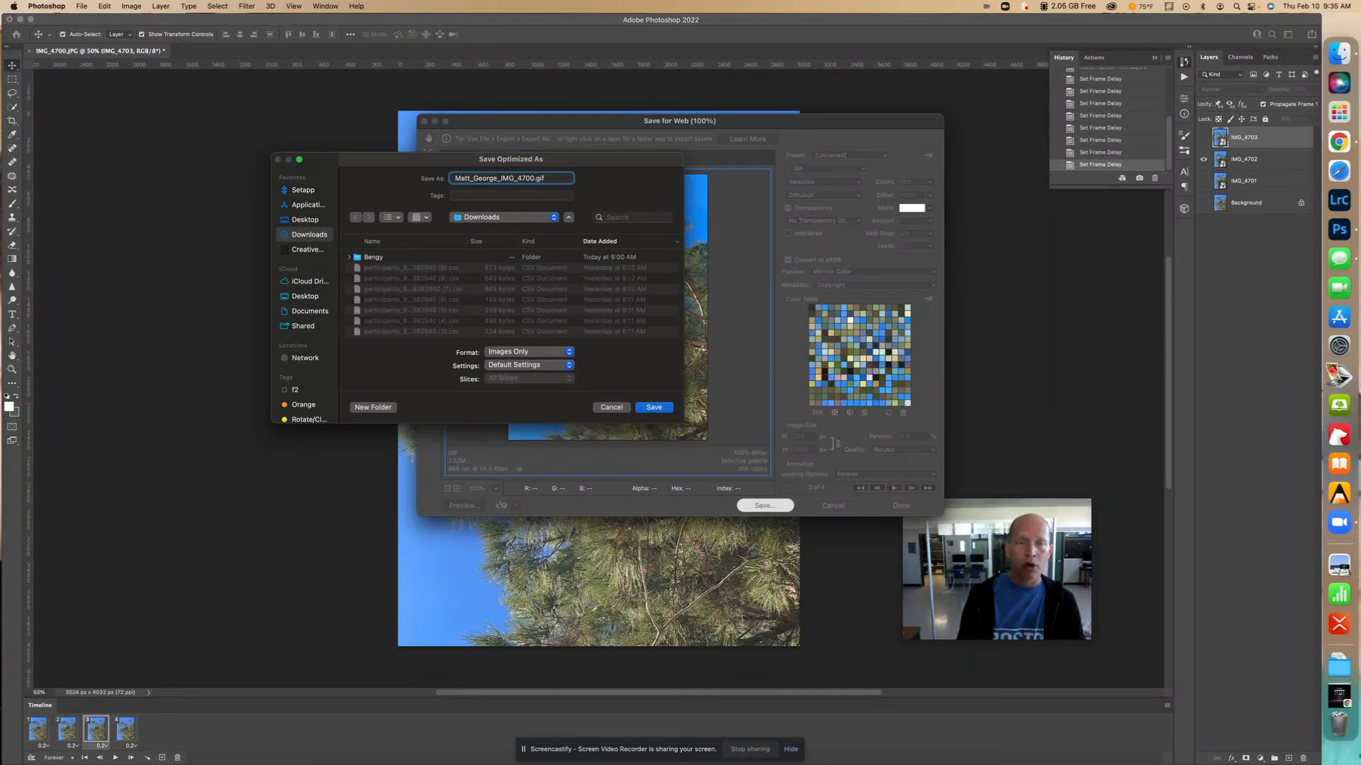
pyautogui.write('Tree')
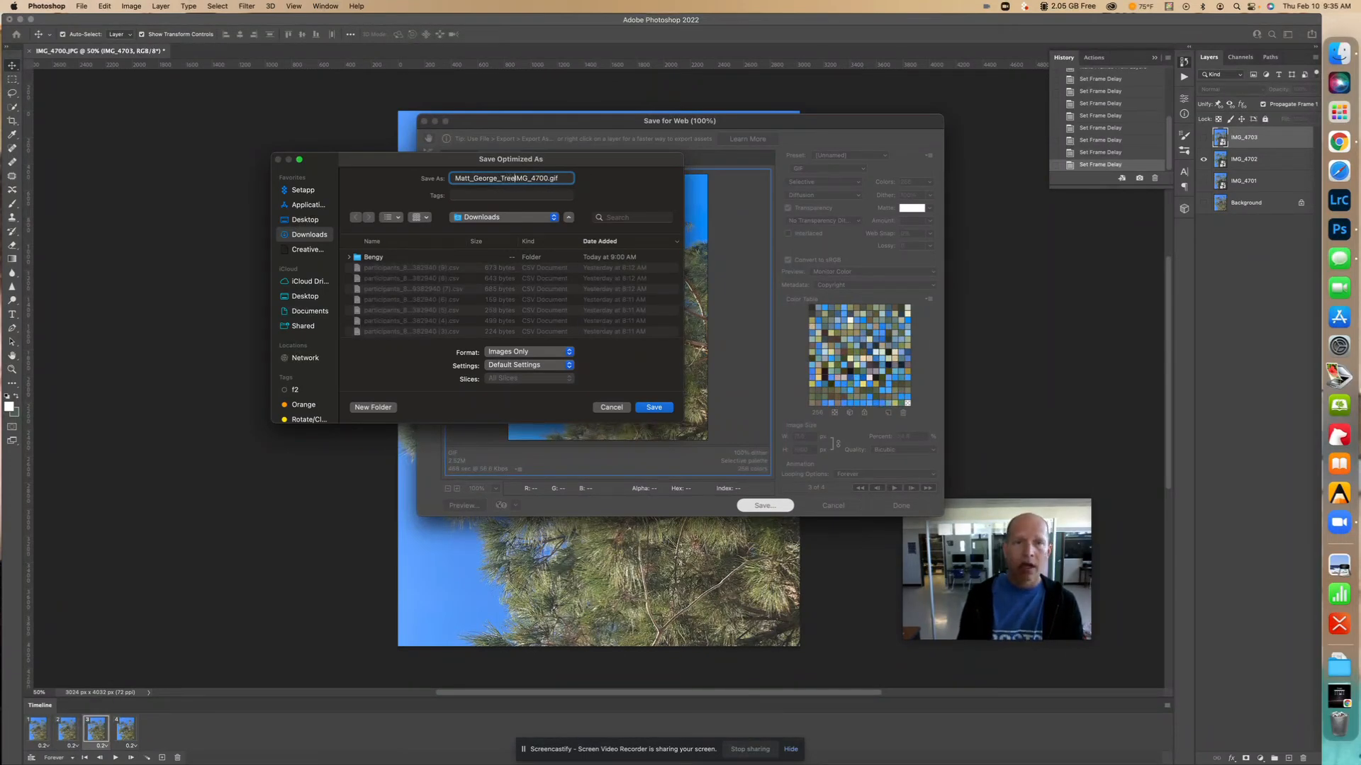
pyautogui.write('_in_W')
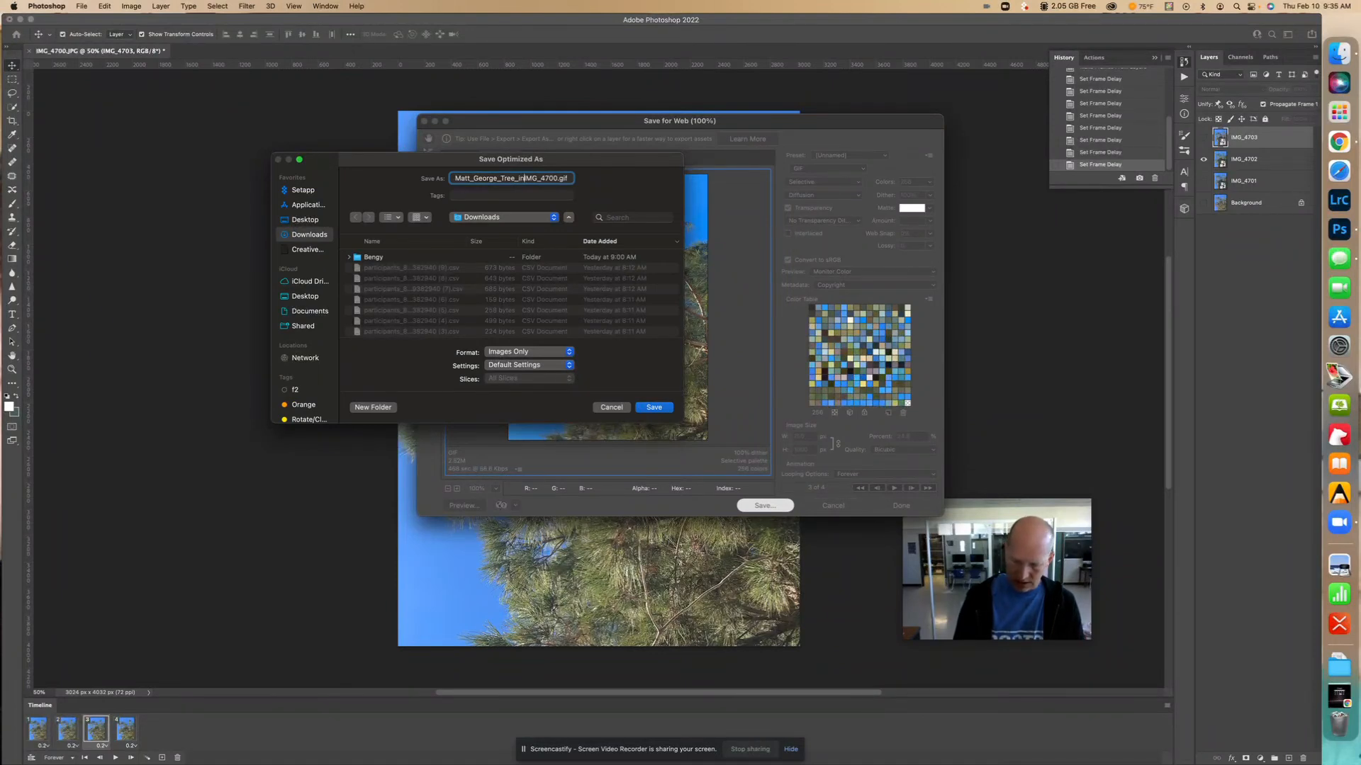
pyautogui.write('ind-')
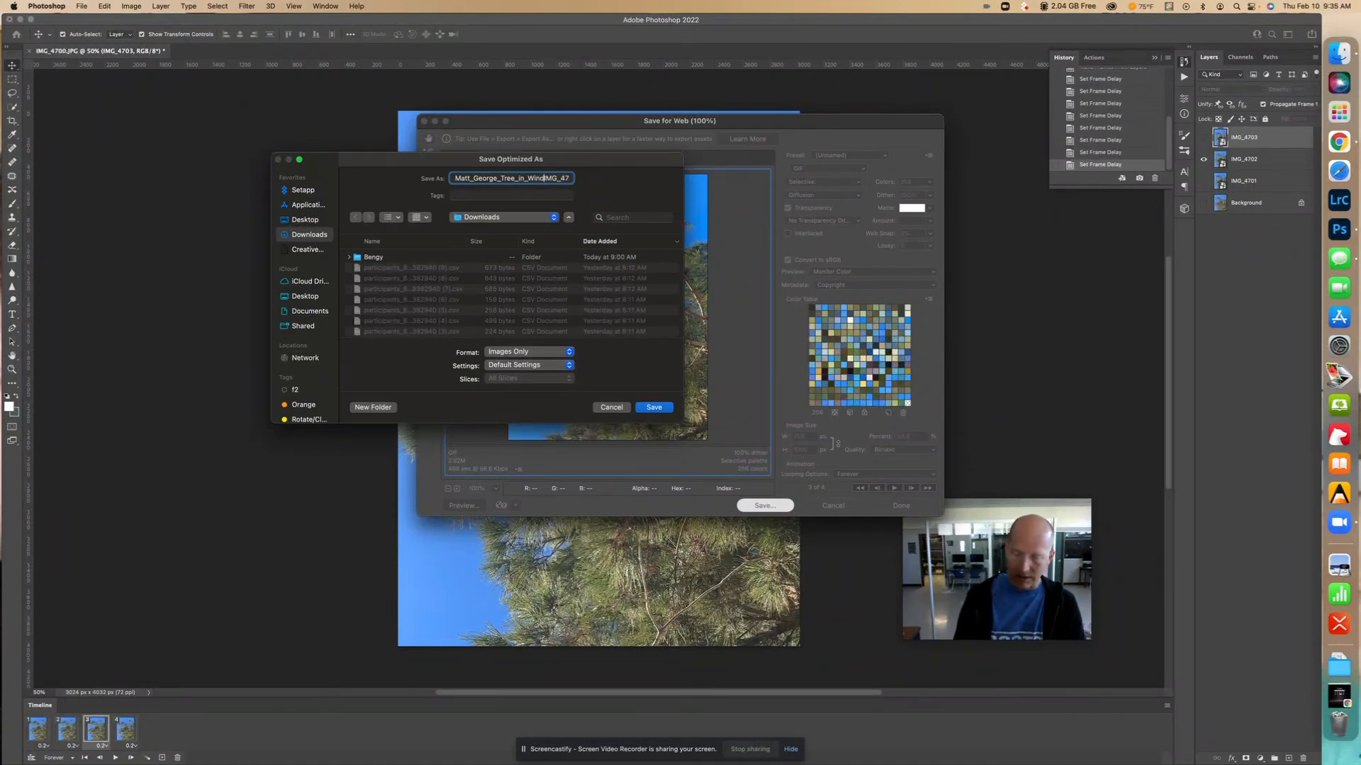
pyautogui.press('BackSpace')
pyautogui.write('_')
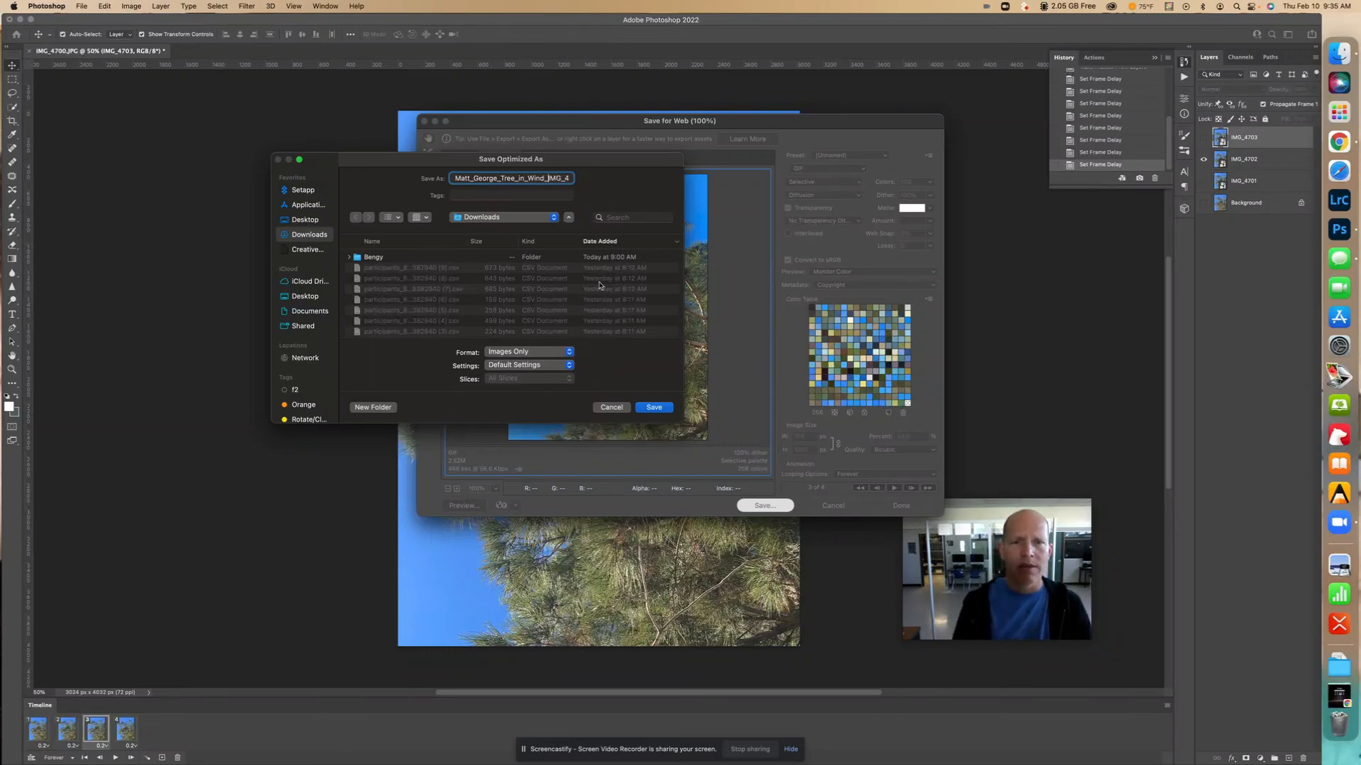
pyautogui.click(654, 409)
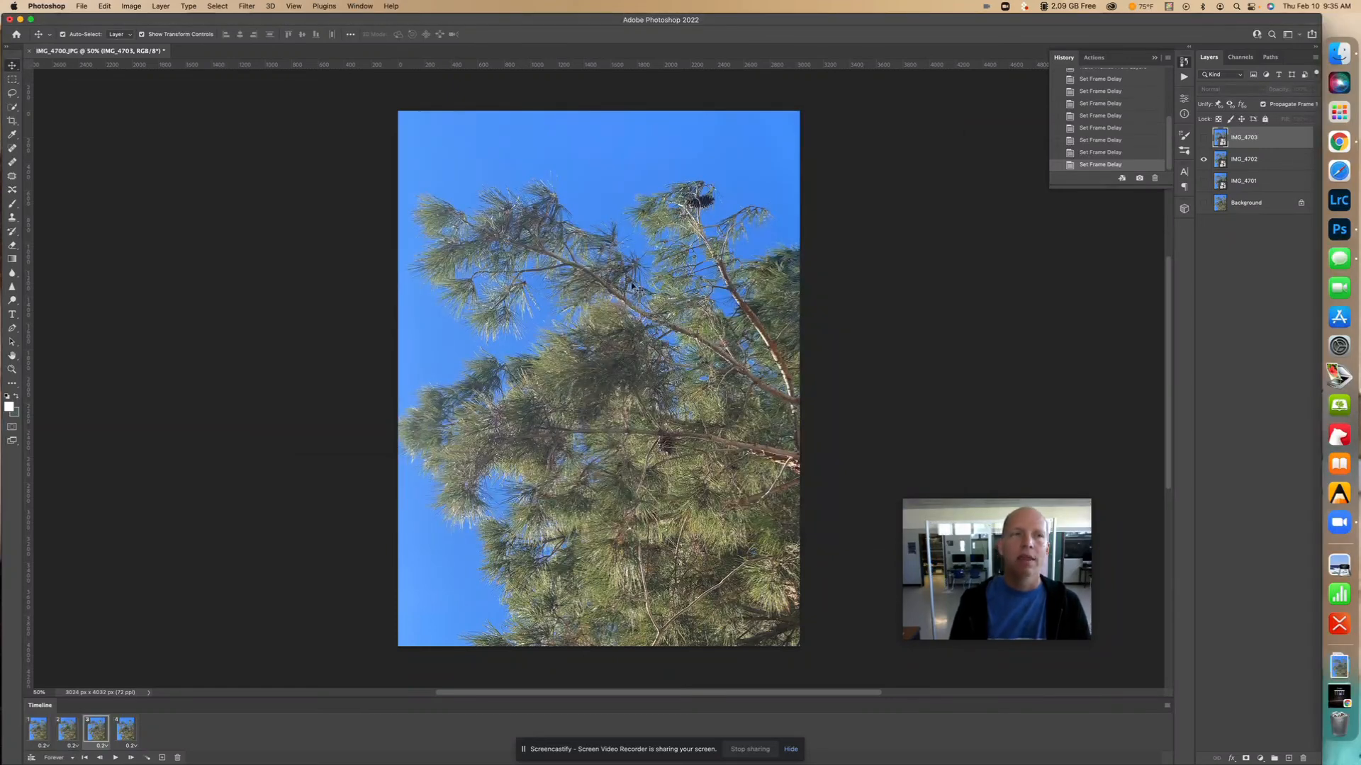